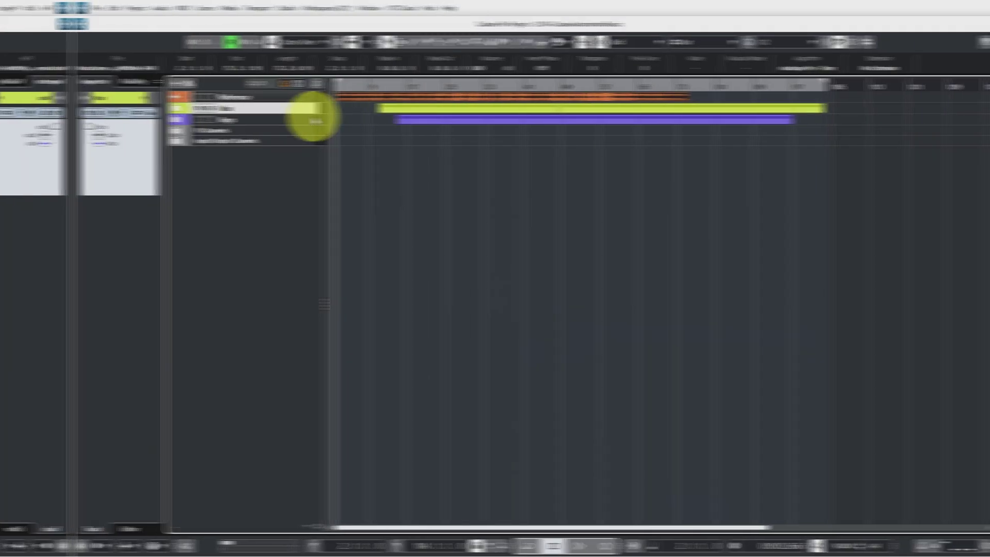
# - Expand the Keys folder track to show the Keys-Main track and its automation lanes
pyautogui.keyDown('ctrl'); pyautogui.click(241, 117); pyautogui.keyUp('ctrl')
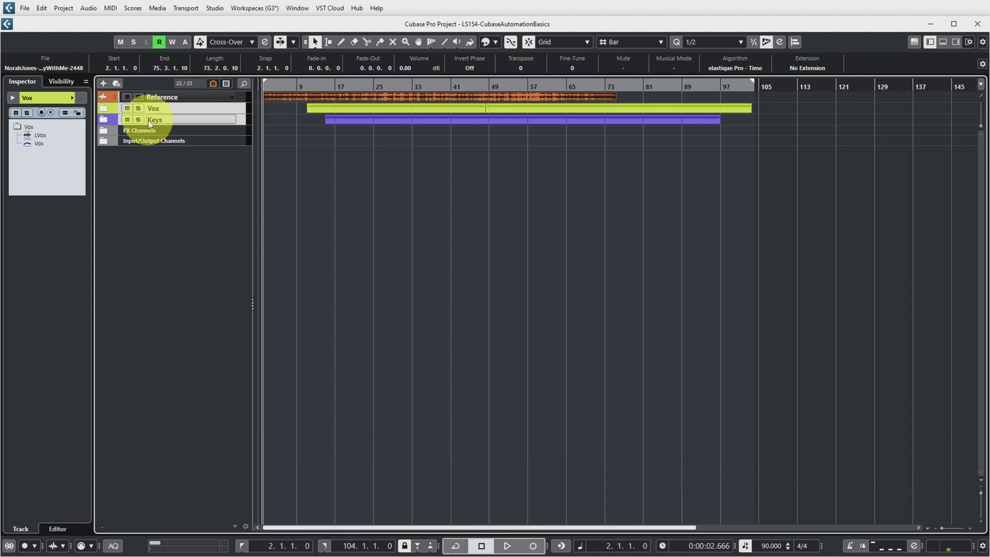
pyautogui.click(236, 122)
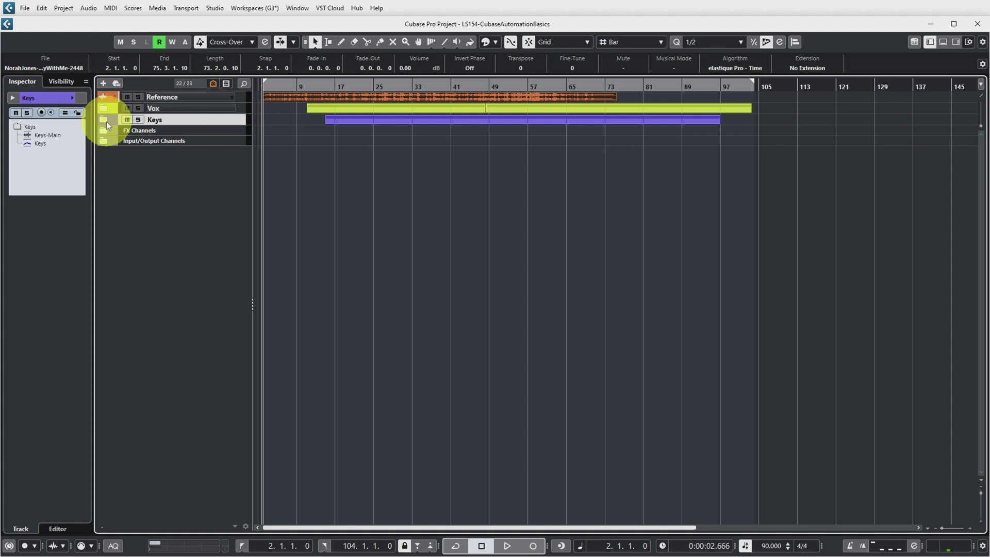
pyautogui.click(106, 117)
pyautogui.click(340, 143)
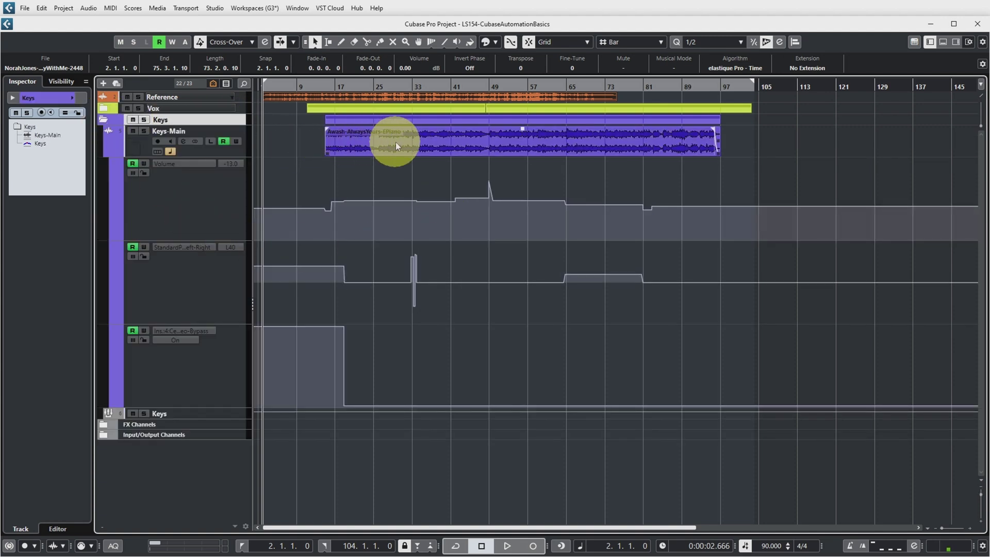
# - Examine the volume, left-right pan and insert bypass automation lanes of the Keys-Main track, and collapse the Keys folder
pyautogui.click(155, 204)
pyautogui.keyDown('ctrl'); pyautogui.click(170, 275); pyautogui.keyUp('ctrl')
pyautogui.keyDown('ctrl'); pyautogui.click(193, 354); pyautogui.keyUp('ctrl')
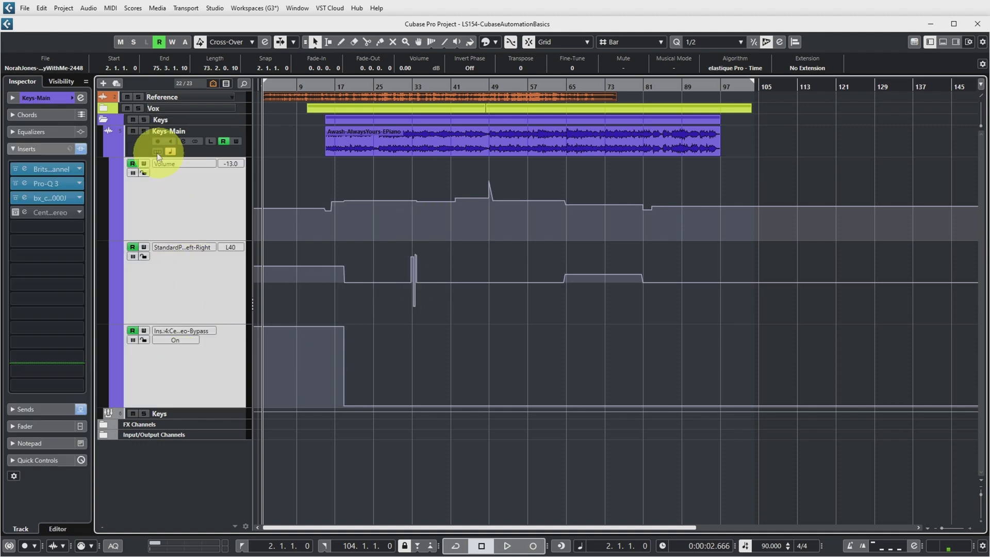
pyautogui.click(215, 202)
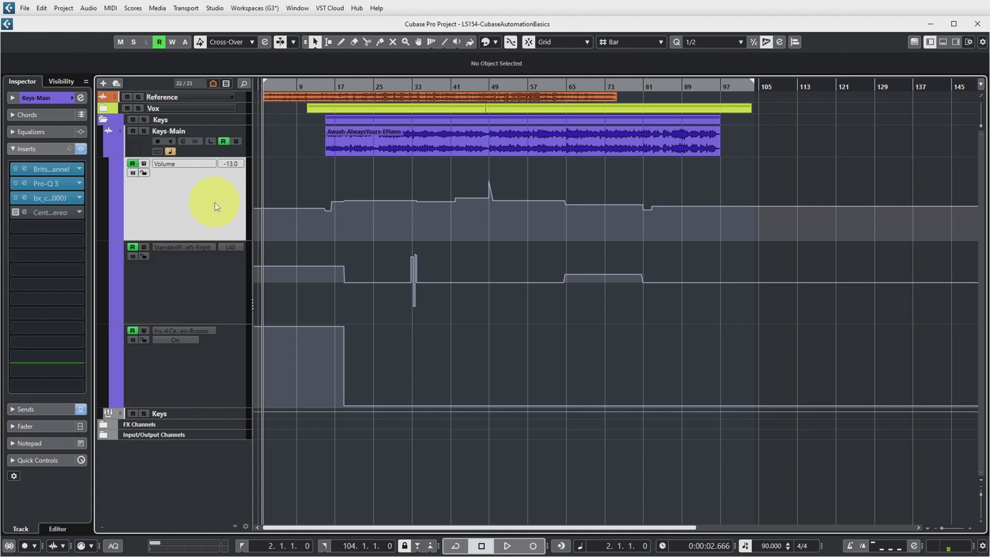
pyautogui.moveTo(257, 209)
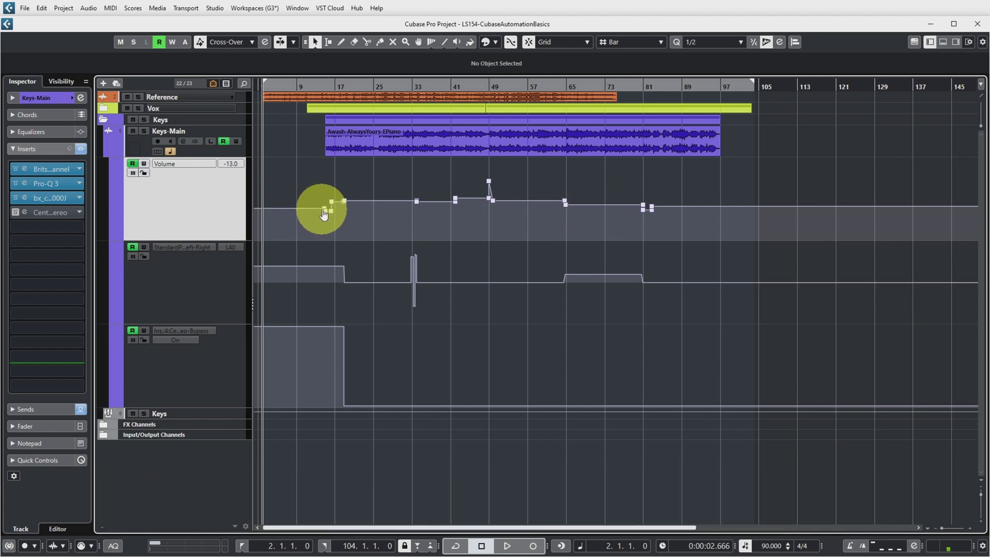
pyautogui.moveTo(342, 350)
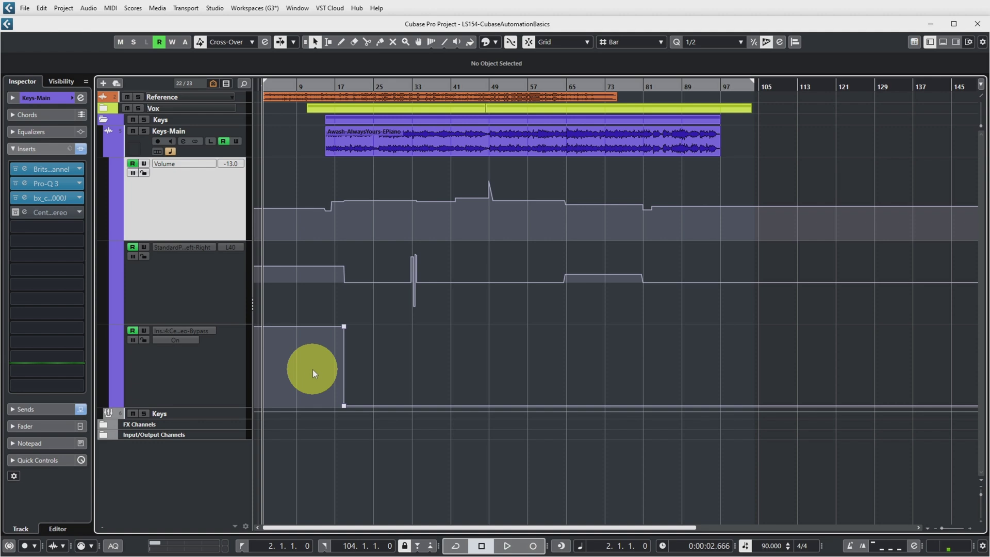
pyautogui.moveTo(361, 217)
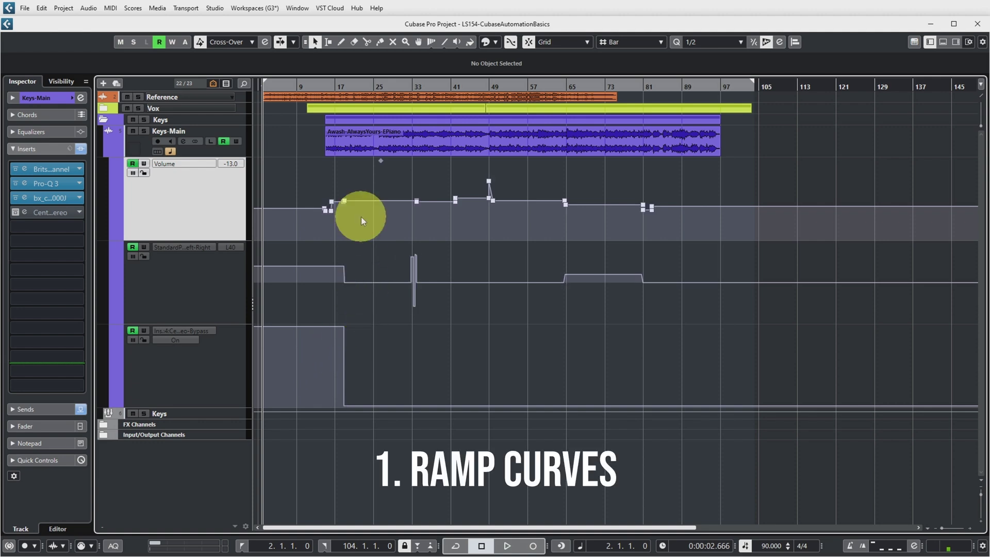
pyautogui.click(212, 290)
pyautogui.moveTo(312, 270)
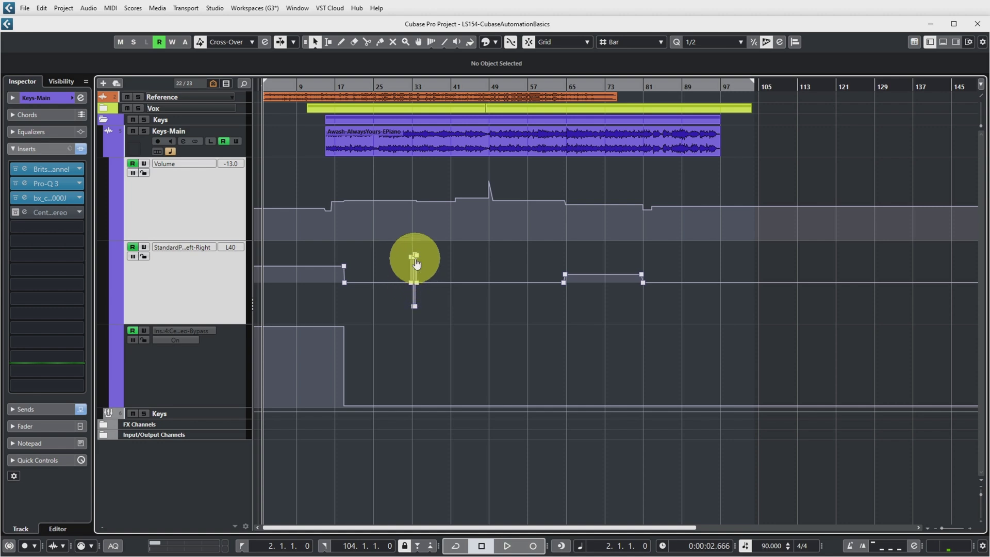
pyautogui.click(219, 378)
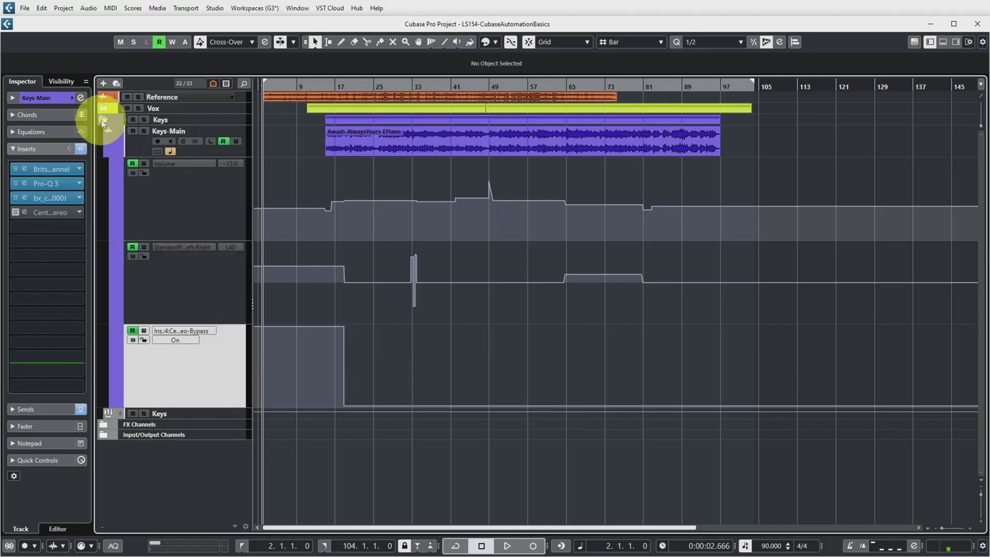
pyautogui.click(103, 119)
# - Enlarge the Reference track vertically and show its Volume automation lane
pyautogui.moveTo(245, 101); pyautogui.dragTo(247, 245)
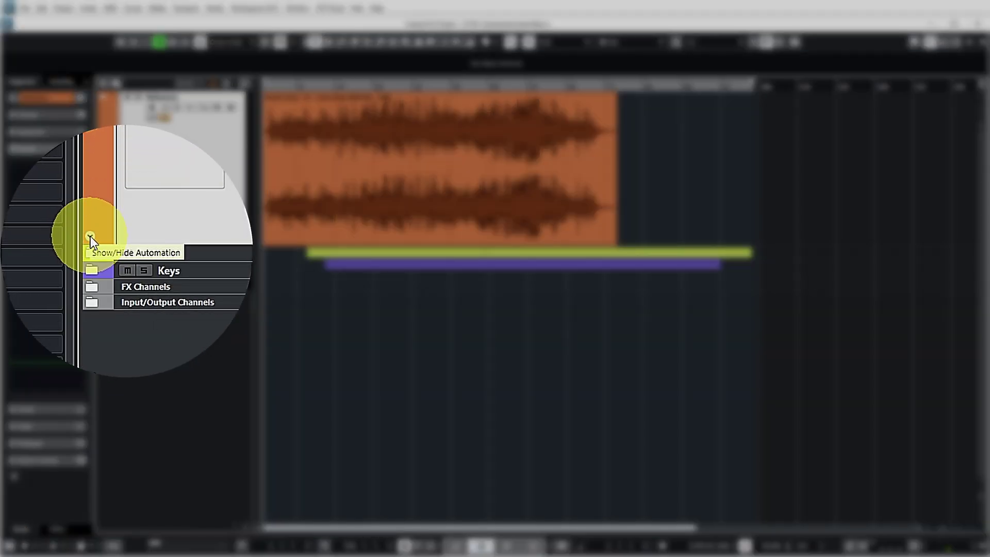
pyautogui.click(91, 236)
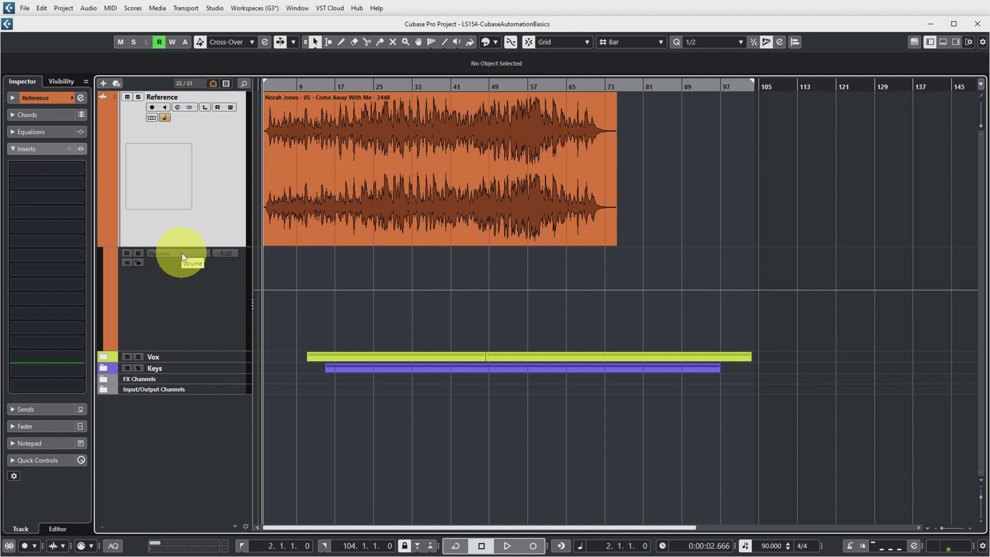
pyautogui.click(182, 256)
pyautogui.click(182, 257)
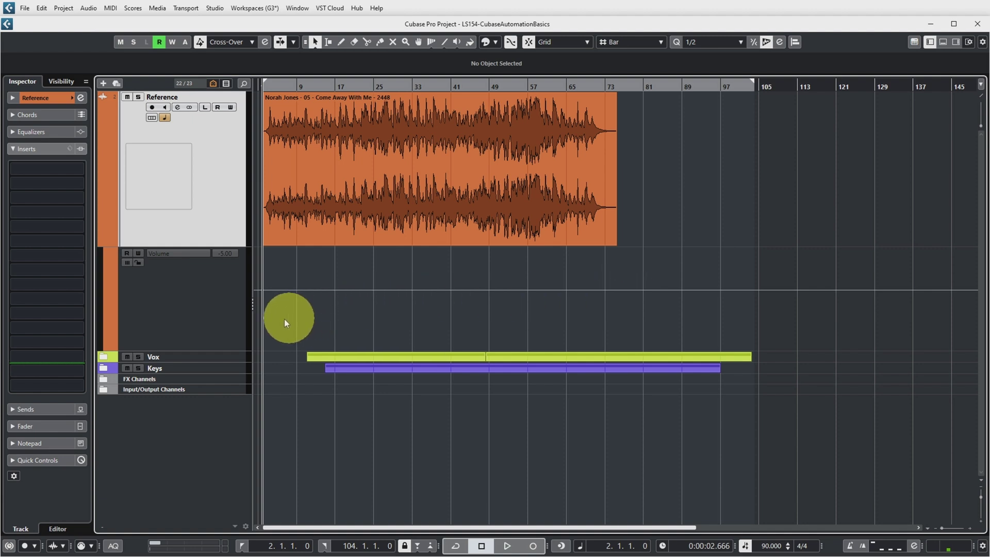
# - Set the Reference track's volume to -8 in its automation lane, and lower it to about -9.57 with the channel fader
pyautogui.click(203, 297)
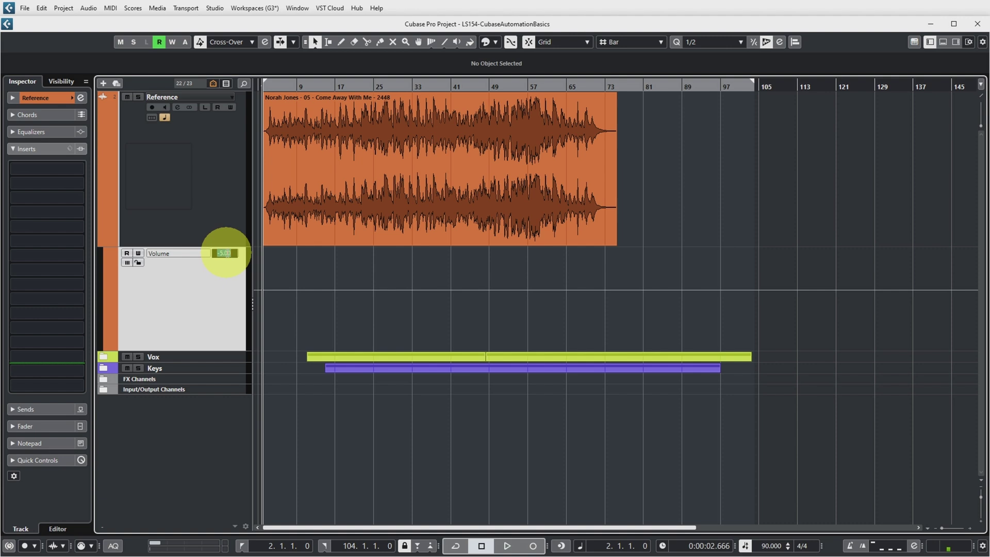
pyautogui.write('-8')
pyautogui.press('Return')
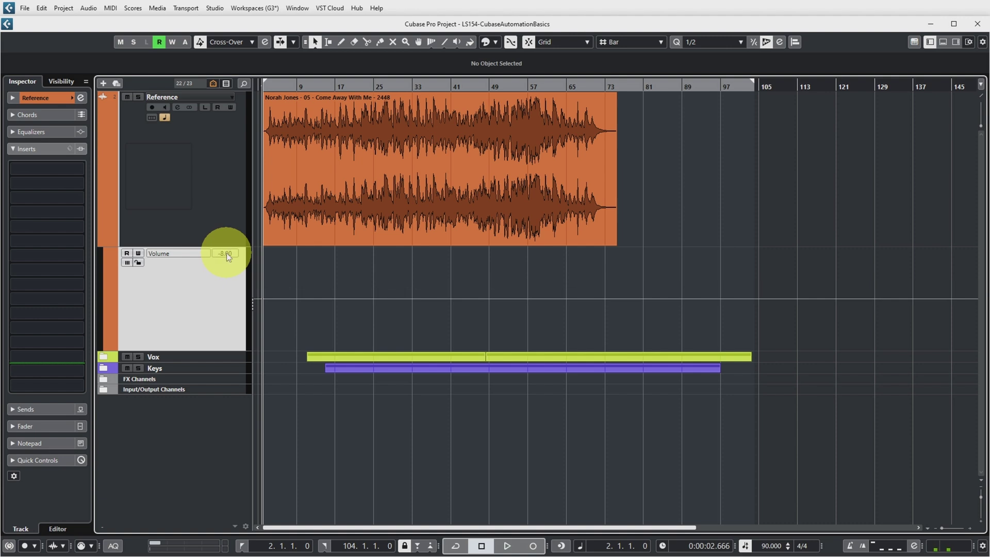
pyautogui.click(11, 427)
pyautogui.moveTo(33, 286); pyautogui.dragTo(144, 309)
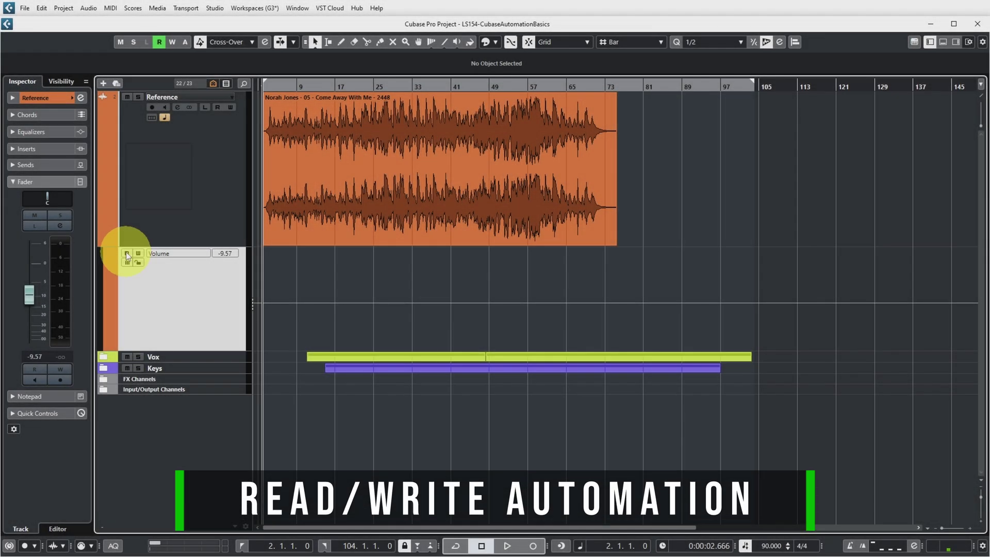
# - Enable automation read and write on the Reference track's Volume lane and mute the track
pyautogui.click(126, 253)
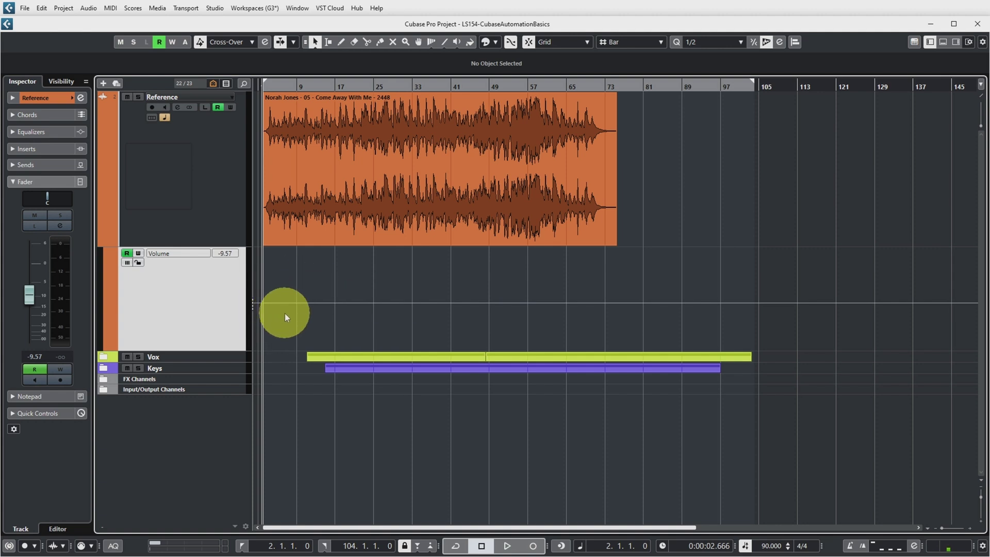
pyautogui.press('r')
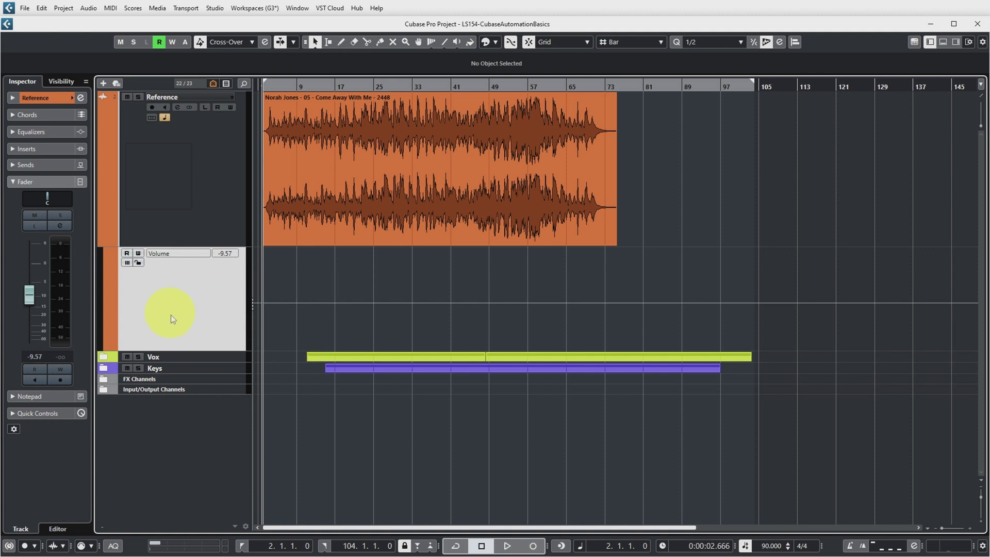
pyautogui.click(139, 253)
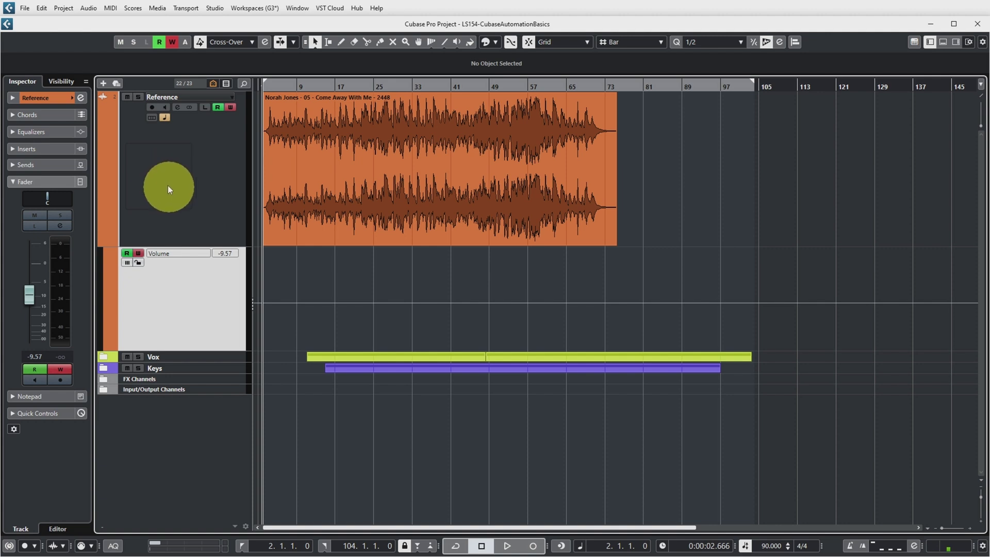
pyautogui.click(127, 97)
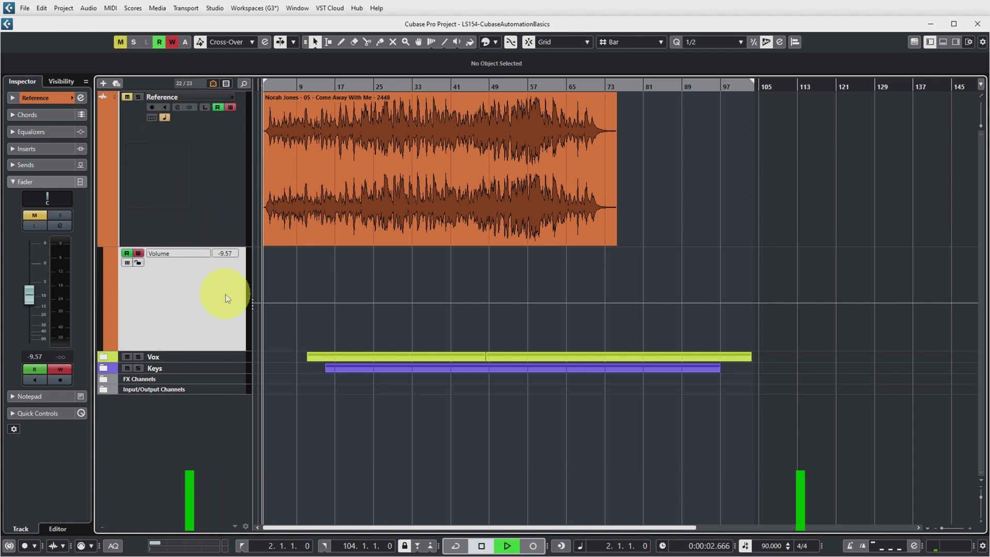
# - Record live volume automation on the Reference track by moving its fader during playback, ending at about -8.78
pyautogui.press('space')
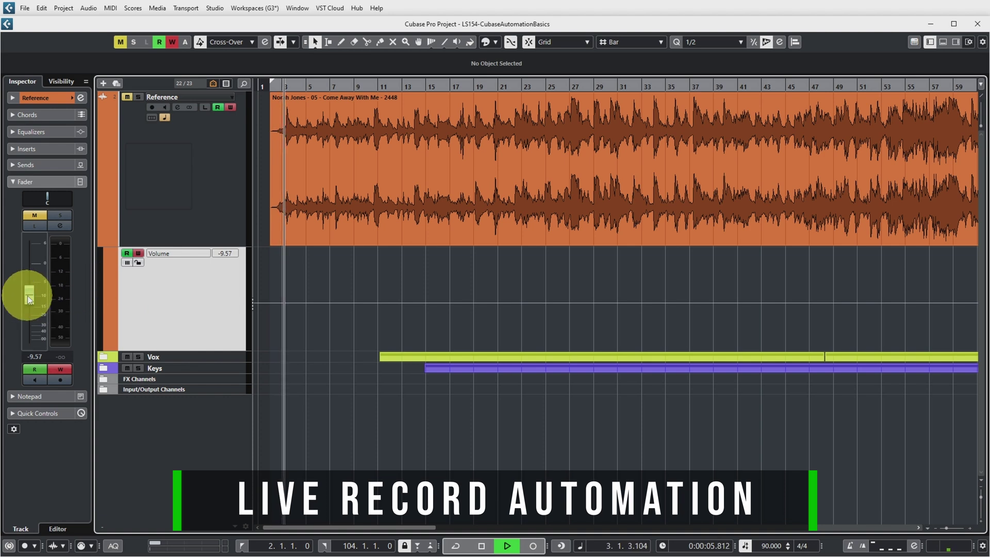
pyautogui.moveTo(27, 295)
pyautogui.mouseDown()
pyautogui.moveTo(27, 274)
pyautogui.moveTo(36, 281)
pyautogui.moveTo(30, 293)
pyautogui.mouseUp()
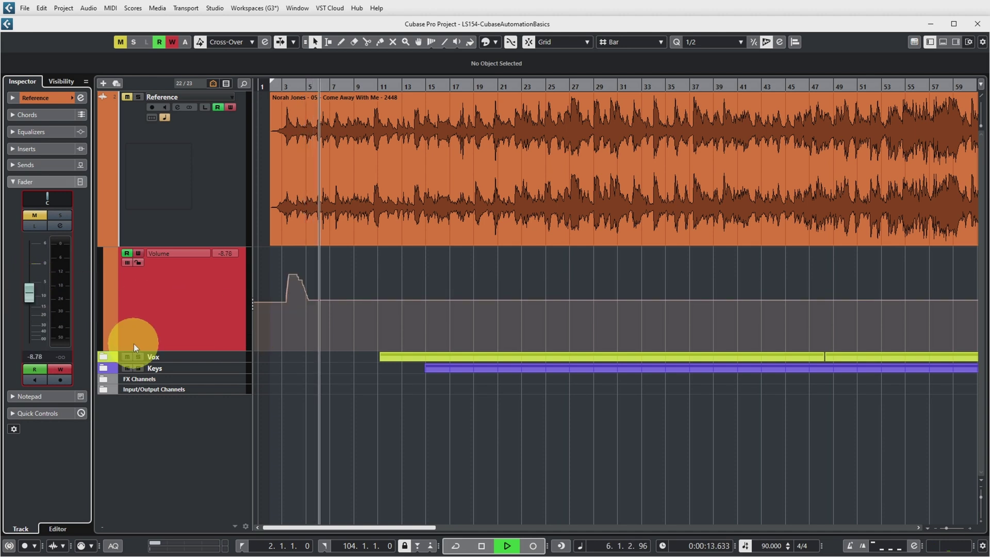
pyautogui.press('space')
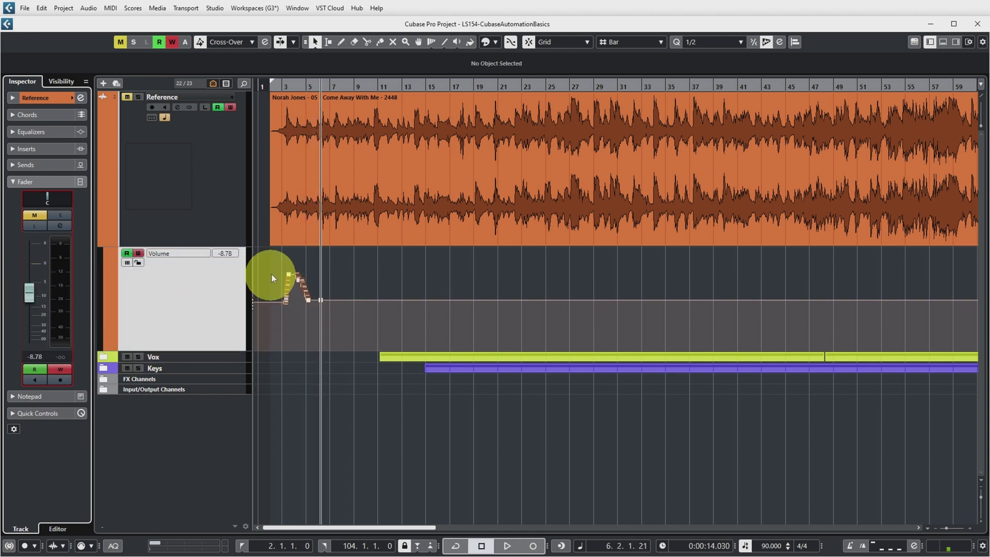
# - Turn off automation write on the Volume lane and play back the recorded fader moves from bar 3
pyautogui.click(281, 138)
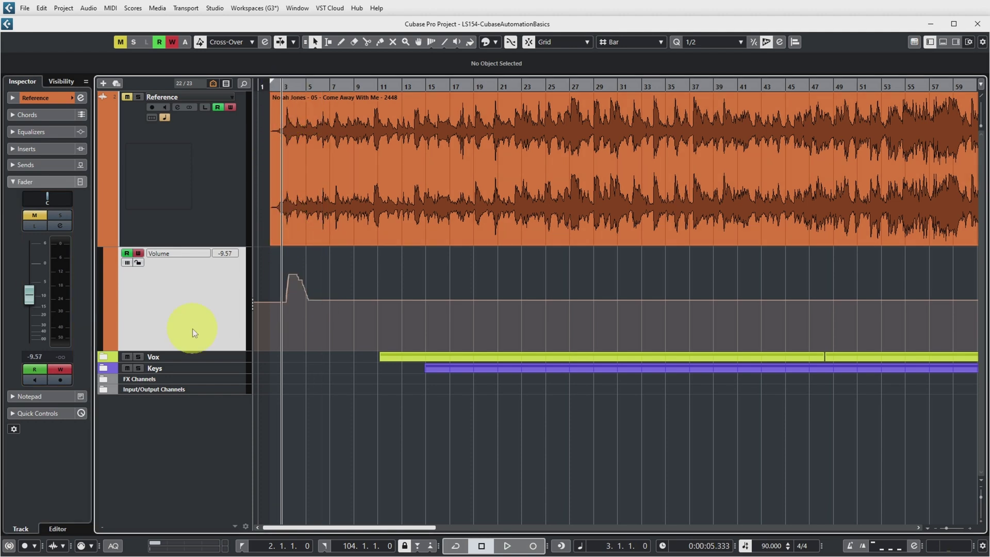
pyautogui.click(138, 253)
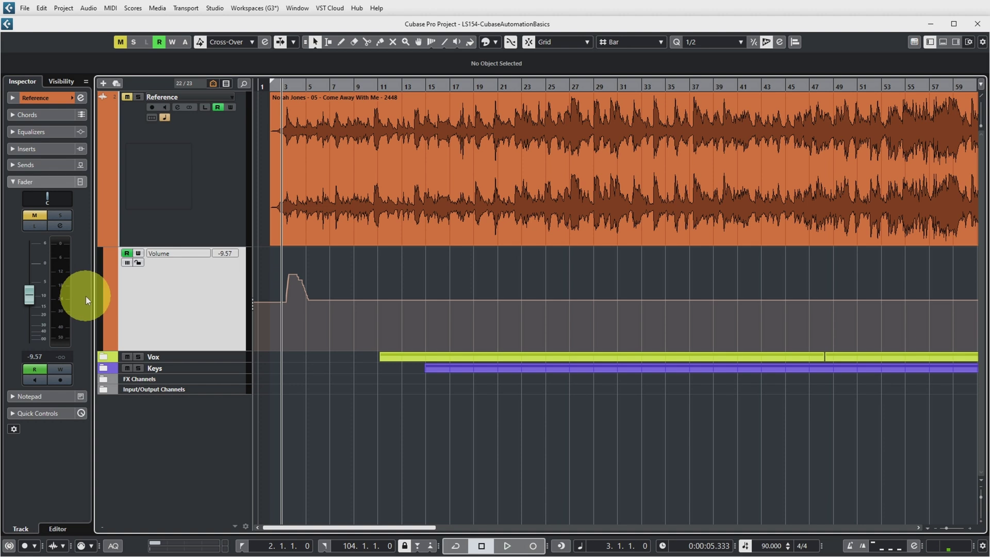
pyautogui.press('space')
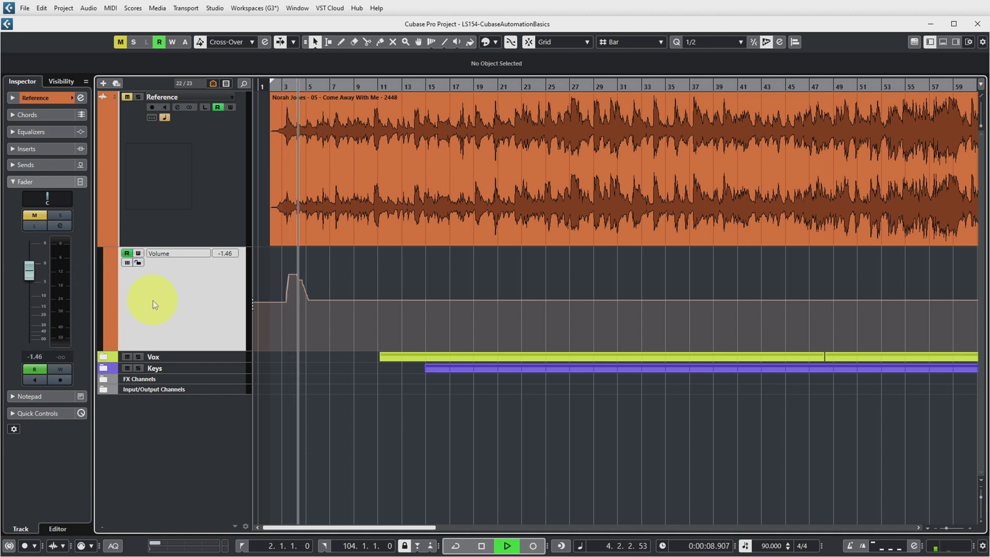
# - Turn off automation read on the Volume lane and replay the same passage from about bar 3
pyautogui.click(127, 253)
pyautogui.press('space')
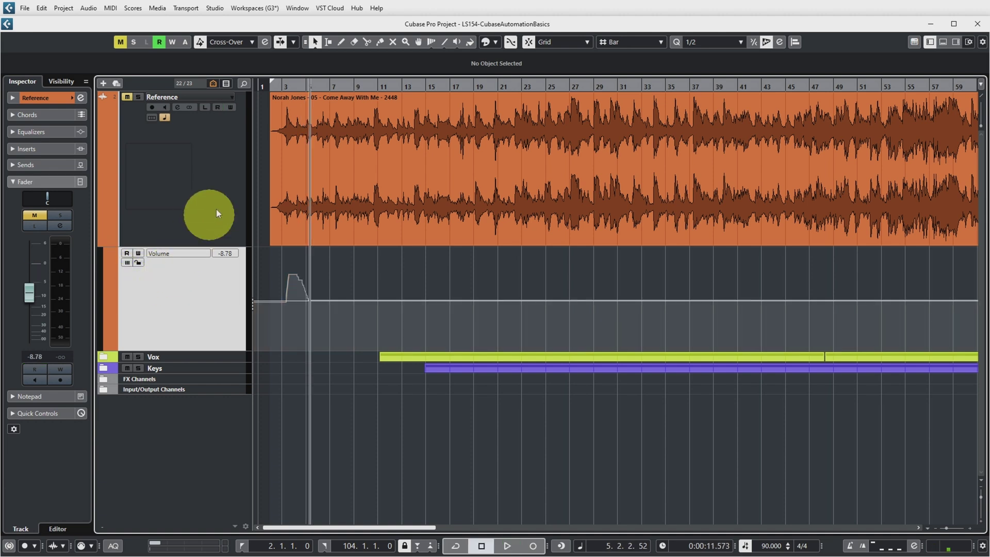
pyautogui.click(288, 88)
pyautogui.press('space')
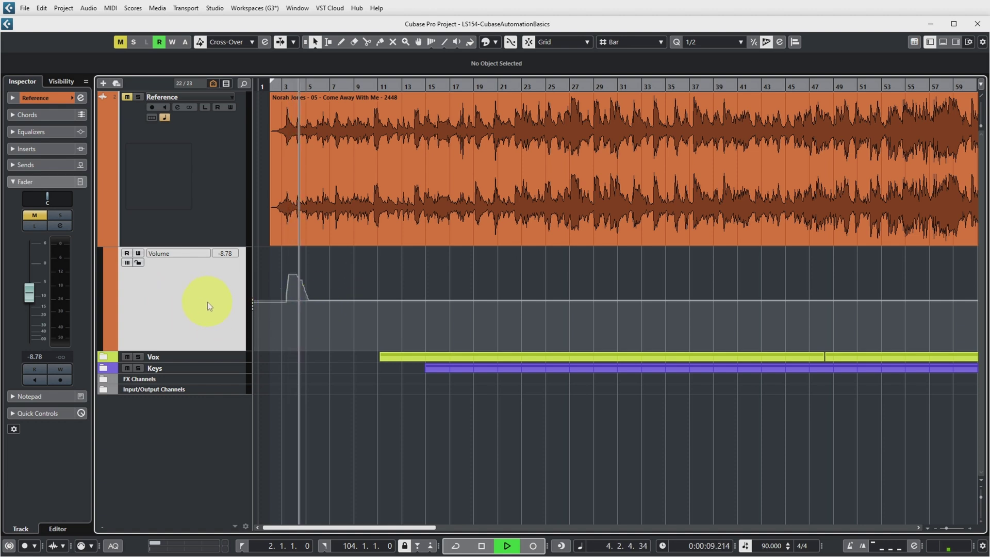
pyautogui.press('space')
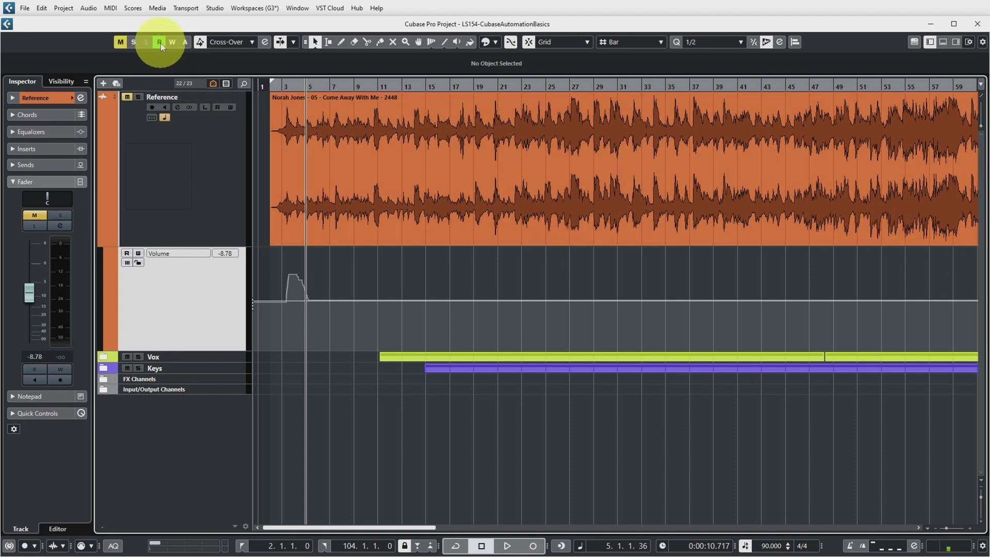
# - Enable automation read and write for all tracks at once, and check the tracks inside the Keys and Vox folders
pyautogui.click(160, 42)
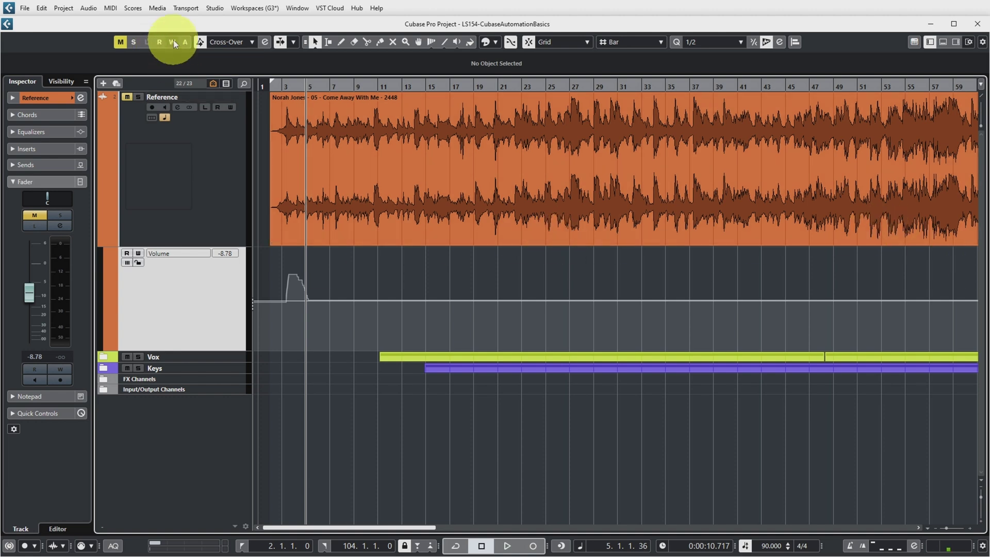
pyautogui.click(173, 41)
pyautogui.click(102, 369)
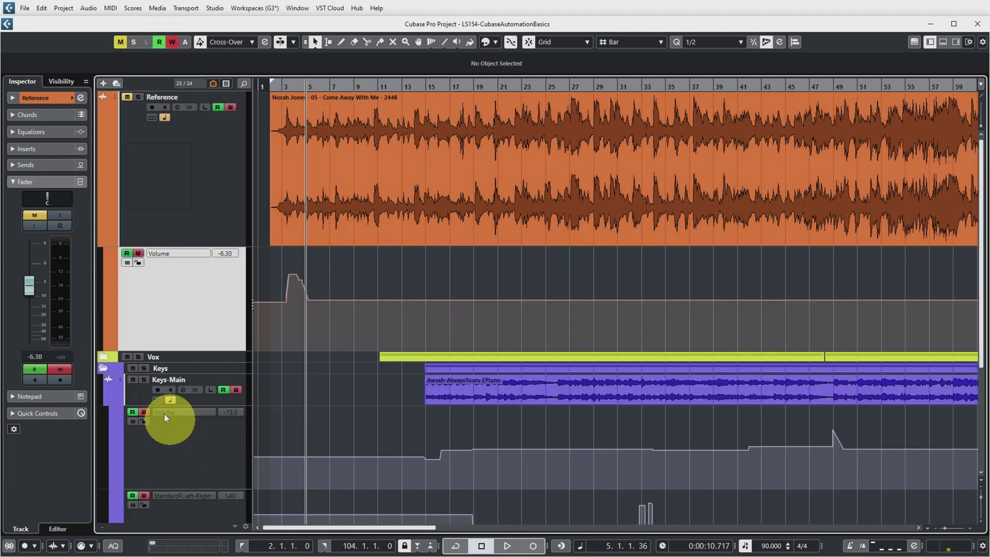
pyautogui.click(107, 356)
pyautogui.click(107, 356)
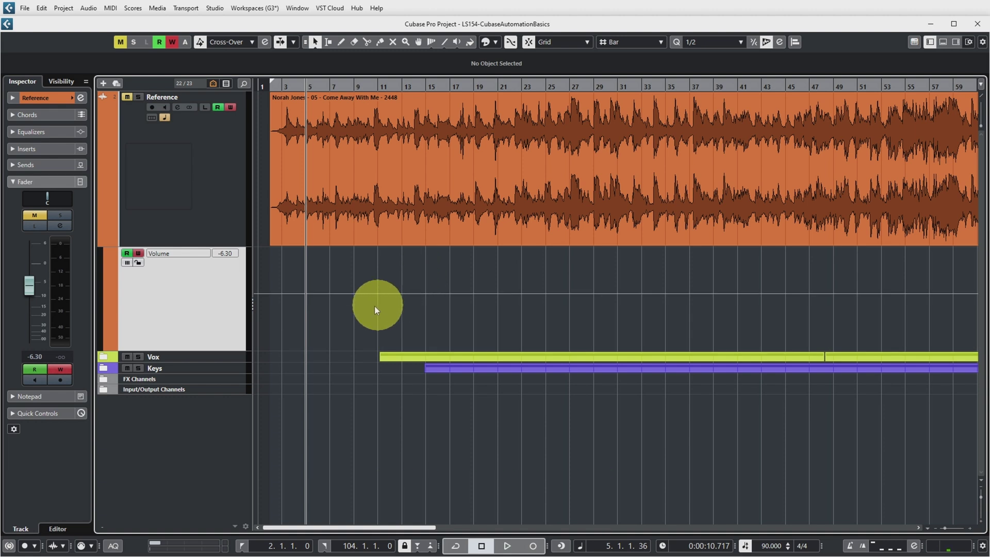
# - Turn off automation write on the Reference track's Volume lane and activate the Draw tool
pyautogui.click(138, 253)
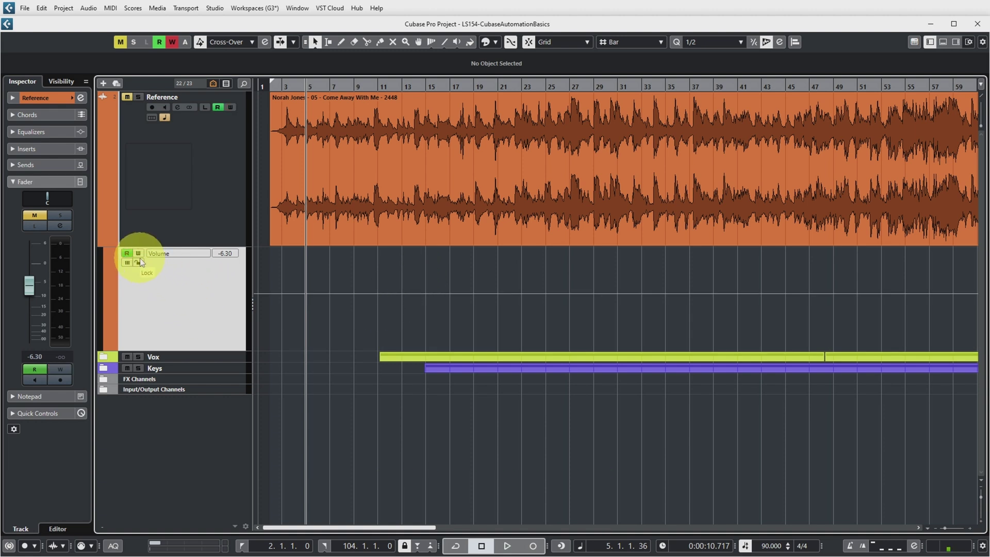
pyautogui.rightClick(320, 293)
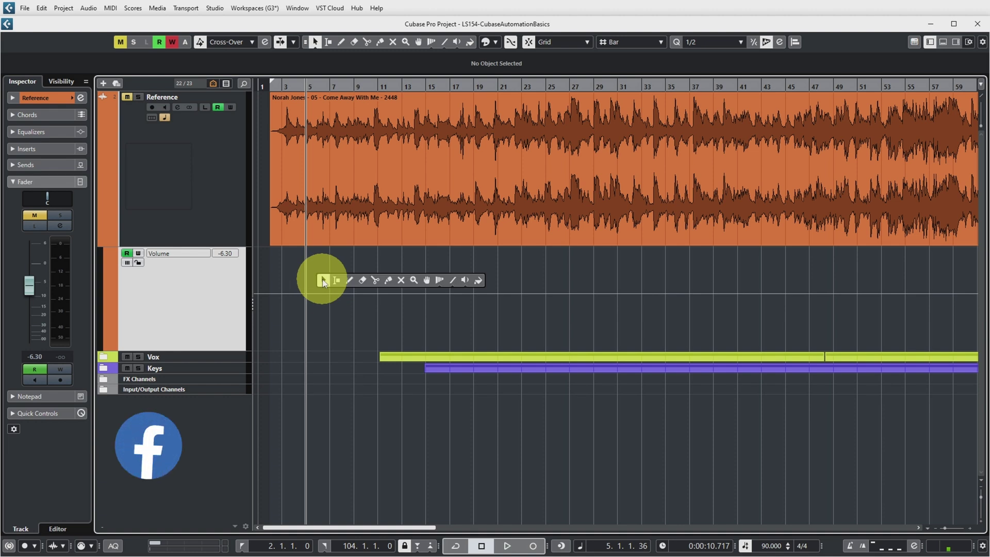
pyautogui.click(348, 280)
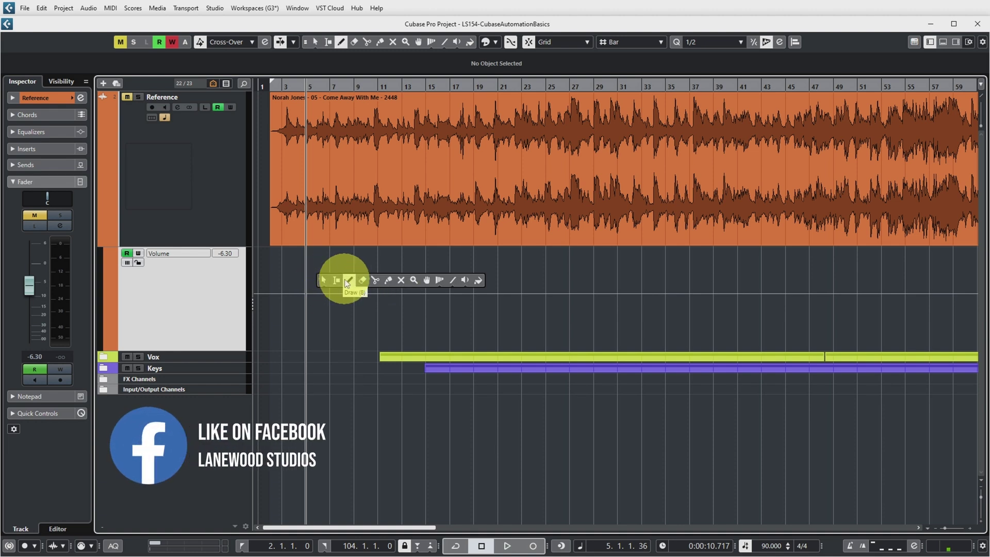
# - Draw a freehand volume curve from about bar 8 to bar 30 on the Reference track's Volume lane and play it from bar 8
pyautogui.moveTo(344, 292)
pyautogui.mouseDown()
pyautogui.moveTo(380, 269)
pyautogui.moveTo(426, 272)
pyautogui.moveTo(564, 289)
pyautogui.moveTo(633, 325)
pyautogui.mouseUp()
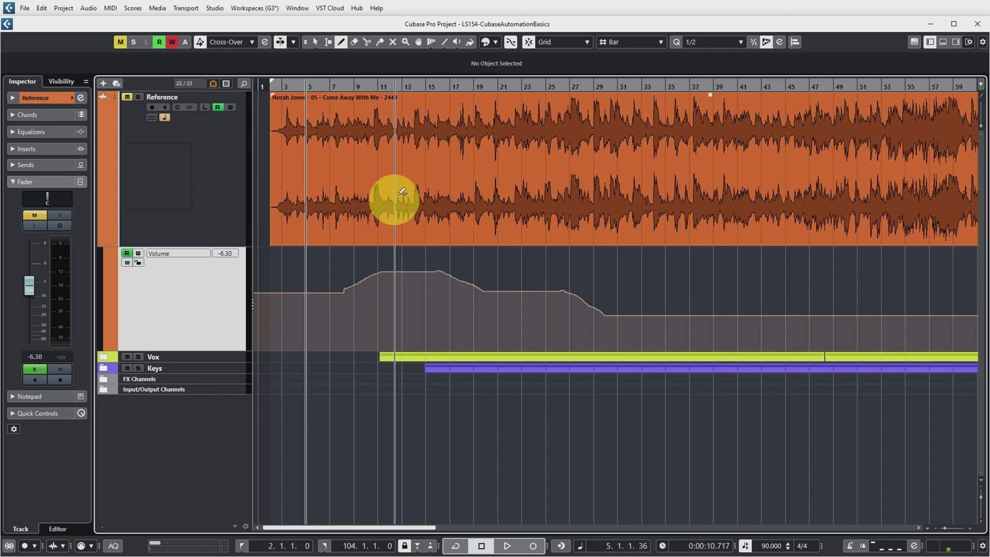
pyautogui.click(348, 86)
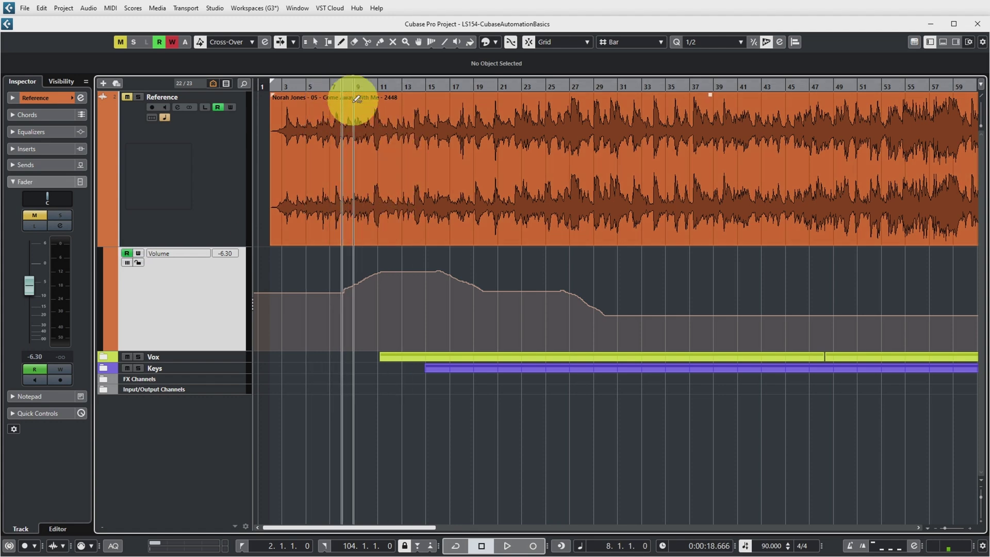
pyautogui.press('space')
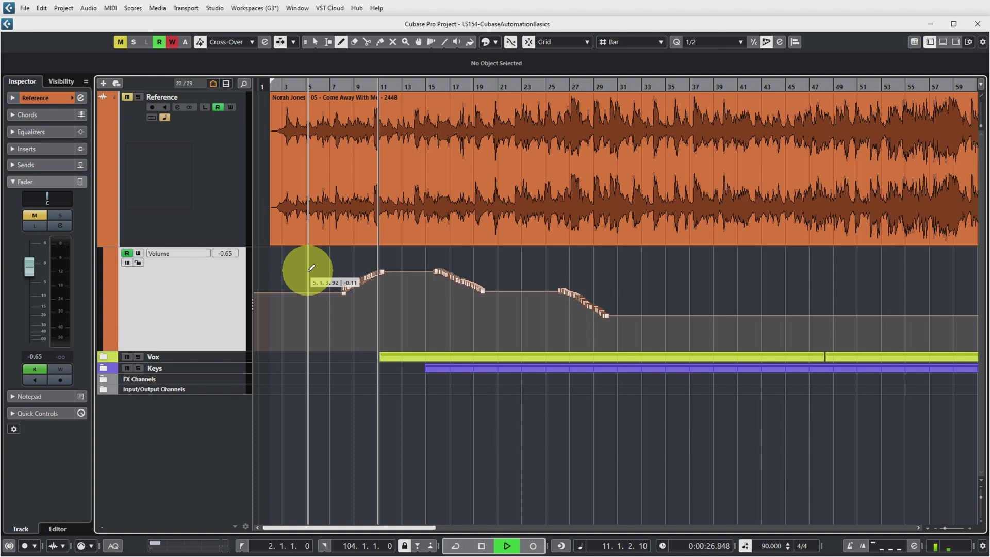
pyautogui.press('space')
# - Redraw three sections of the volume curve freehand, rising around bars 16–19 and 26–29 and falling around bars 8–11
pyautogui.moveTo(436, 286); pyautogui.dragTo(473, 269)
pyautogui.moveTo(563, 291)
pyautogui.mouseDown()
pyautogui.moveTo(567, 301)
pyautogui.moveTo(598, 292)
pyautogui.mouseUp()
pyautogui.moveTo(341, 264); pyautogui.dragTo(389, 291)
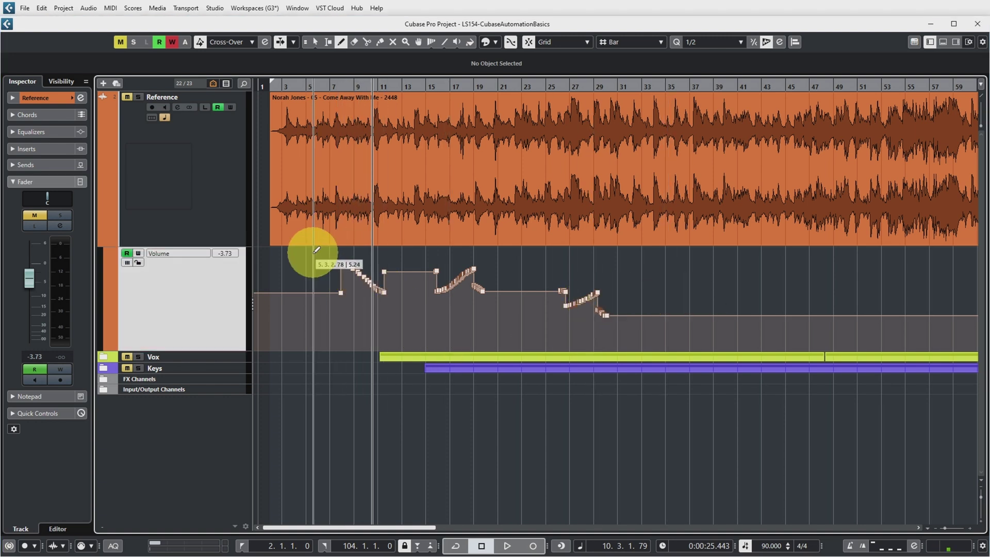
# - Select all the freehand automation points on the Volume lane with the Object Selection tool and delete them
pyautogui.rightClick(314, 253)
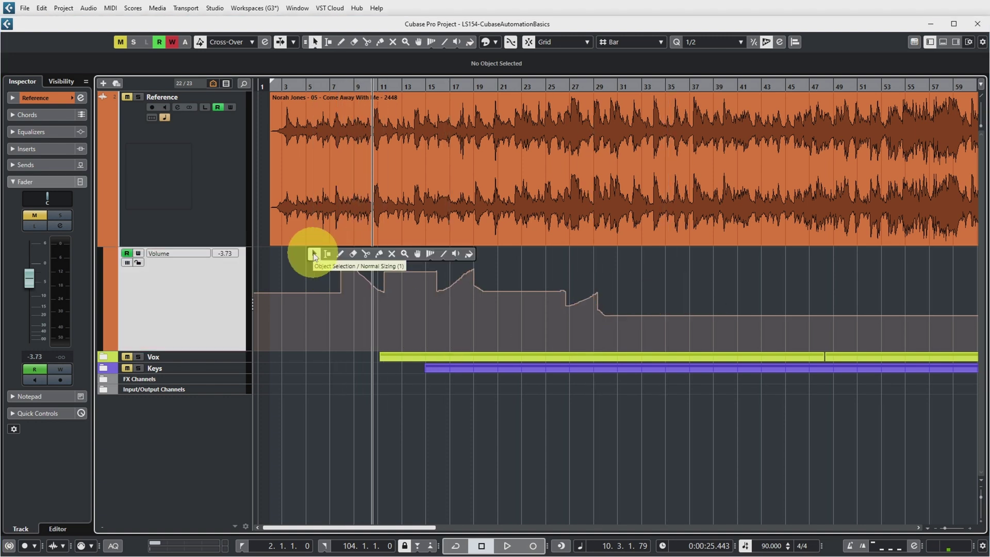
pyautogui.click(315, 254)
pyautogui.moveTo(319, 257); pyautogui.dragTo(659, 334)
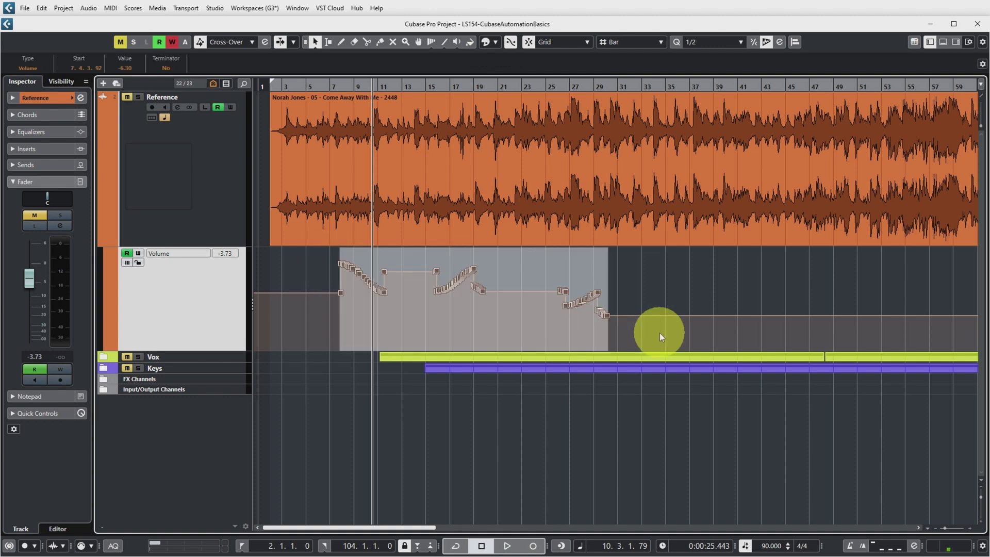
pyautogui.press('Delete')
# - Build a volume curve with the Object Selection tool, adding points near bar 12 at -3.73, bar 17 at -14.2, bar 23, and bar 27 at -9.23
pyautogui.rightClick(422, 272)
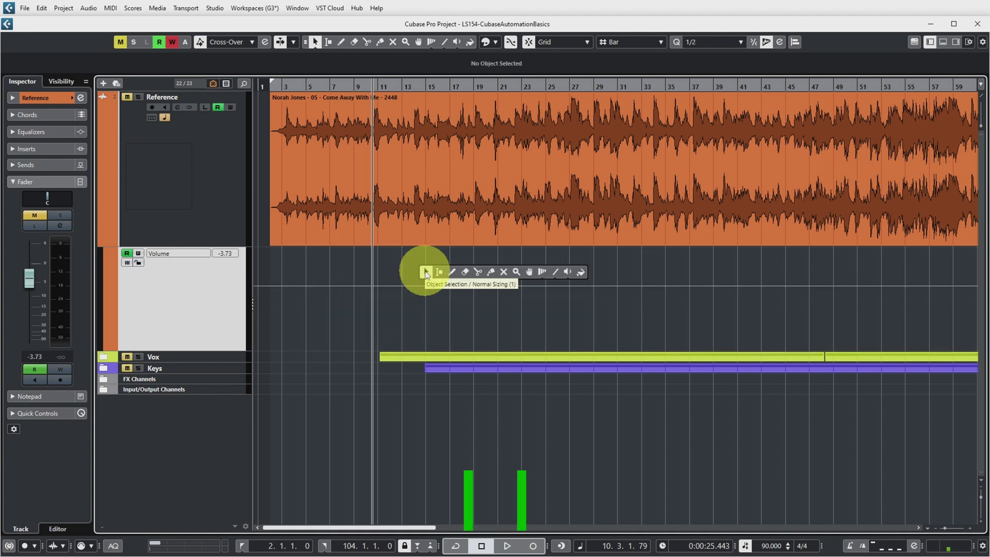
pyautogui.click(451, 272)
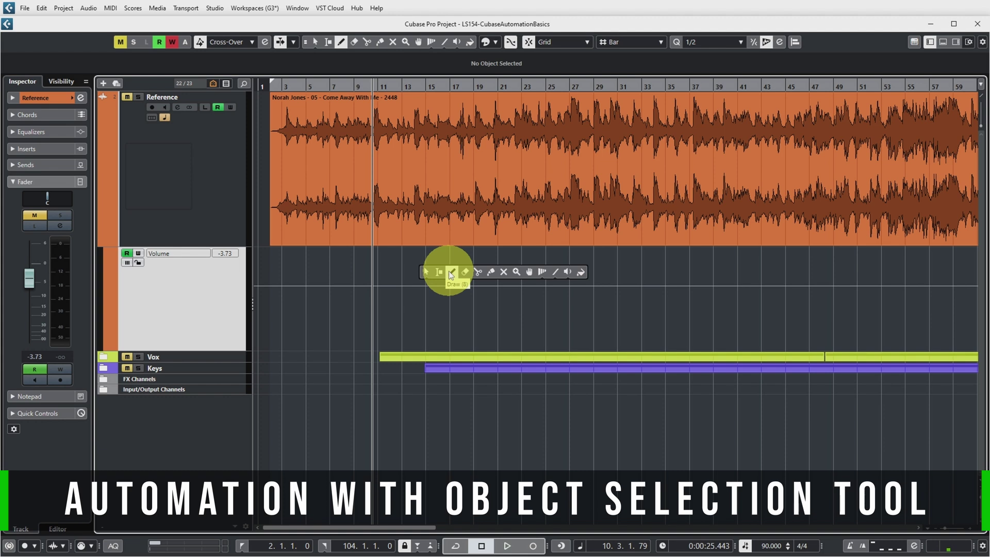
pyautogui.click(426, 272)
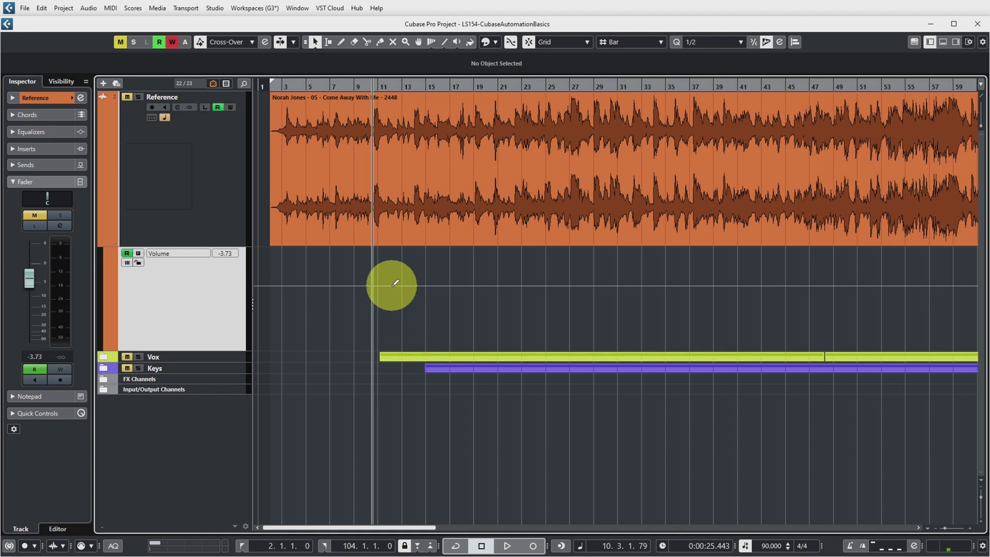
pyautogui.click(392, 285)
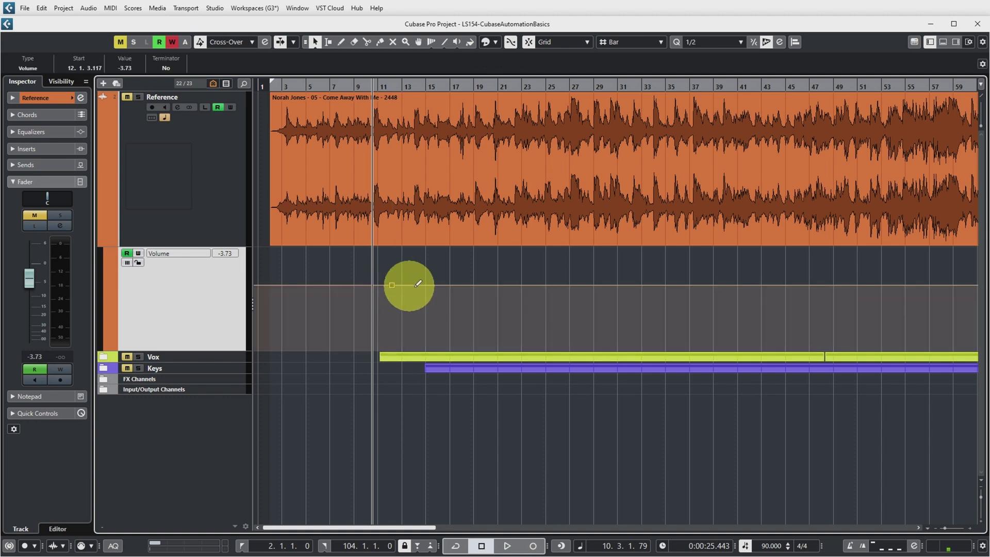
pyautogui.moveTo(451, 285); pyautogui.dragTo(462, 313)
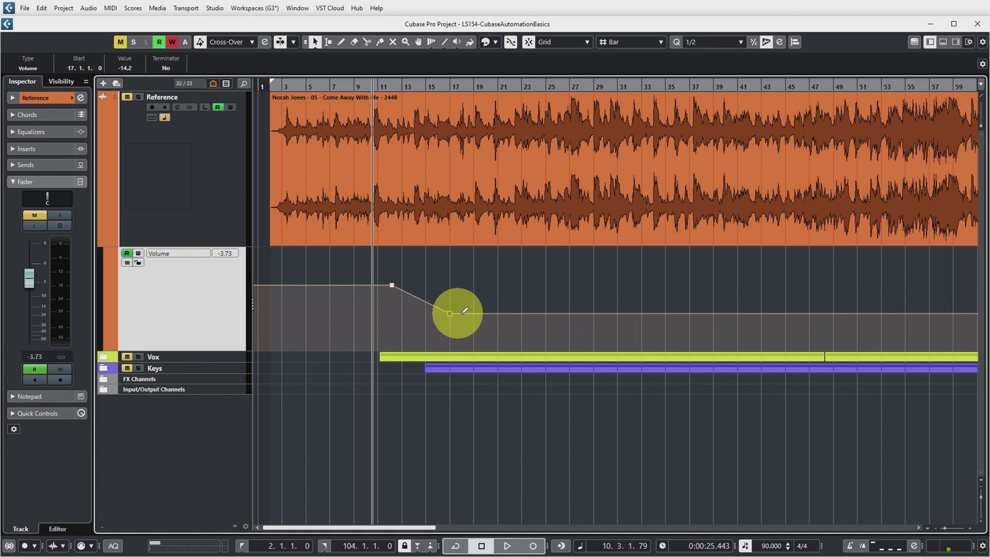
pyautogui.moveTo(523, 310); pyautogui.dragTo(570, 301)
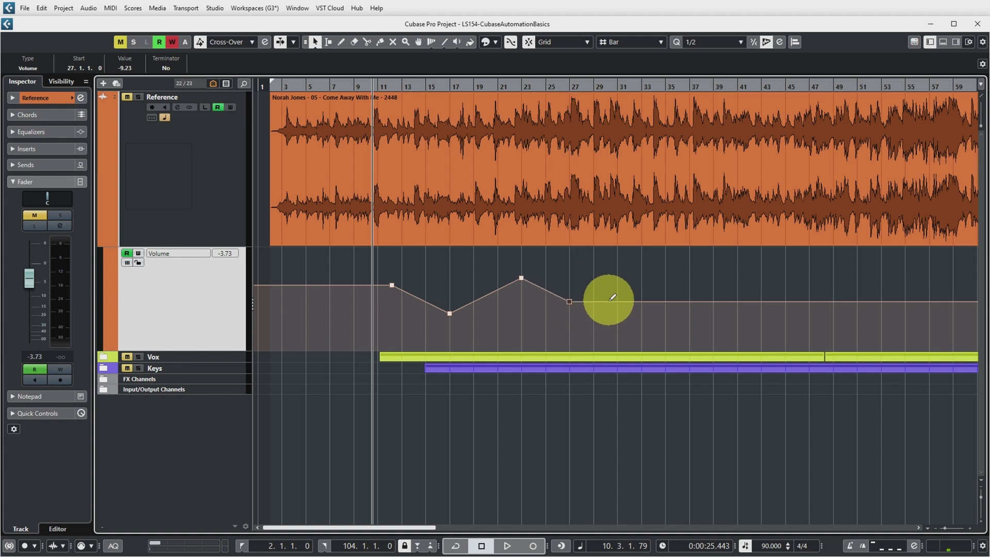
pyautogui.moveTo(613, 299)
pyautogui.mouseDown()
pyautogui.moveTo(667, 275)
pyautogui.moveTo(698, 319)
pyautogui.mouseUp()
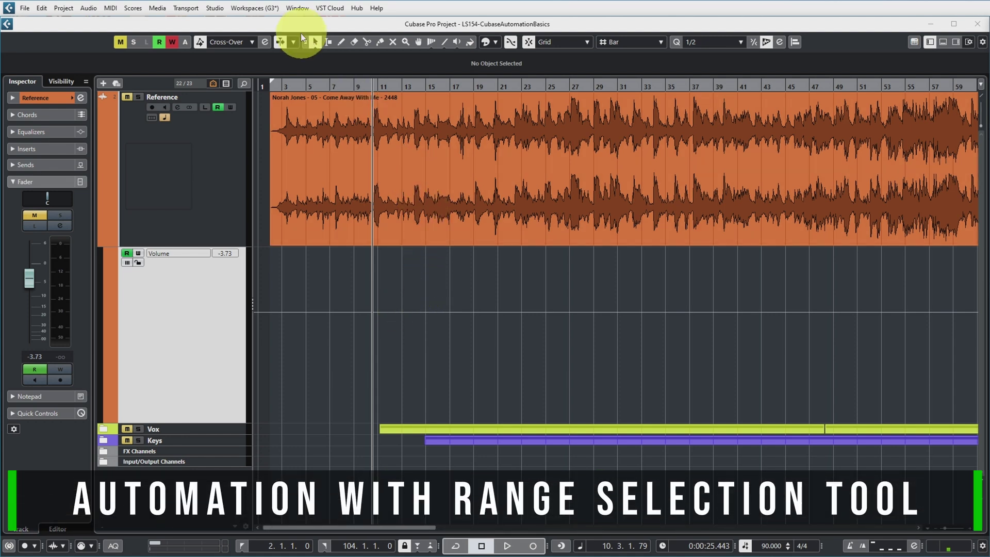
# - Select bars 13 to 33 of the Volume lane with the Range Selection tool and scale the level vertically down to -9.11
pyautogui.click(327, 42)
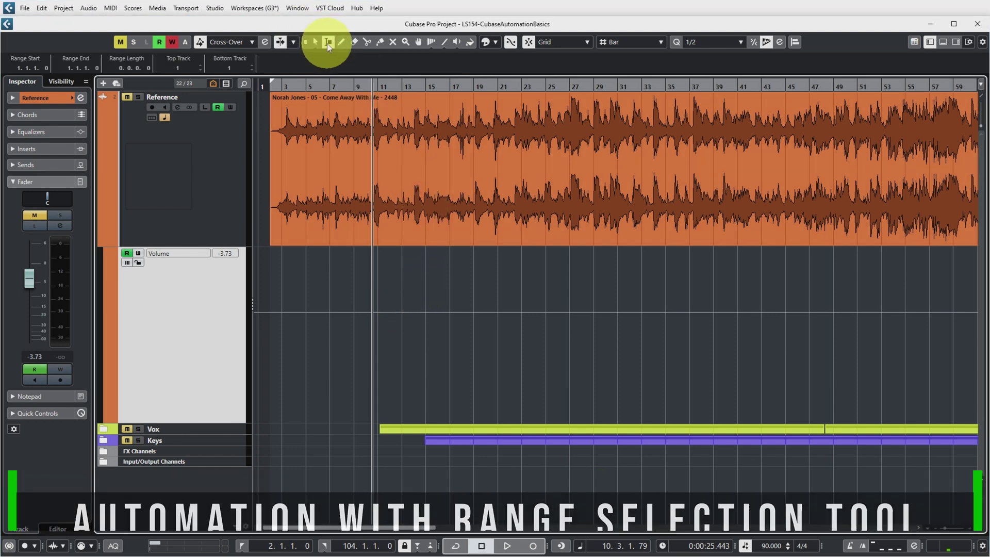
pyautogui.moveTo(405, 312); pyautogui.dragTo(646, 311)
pyautogui.moveTo(527, 270)
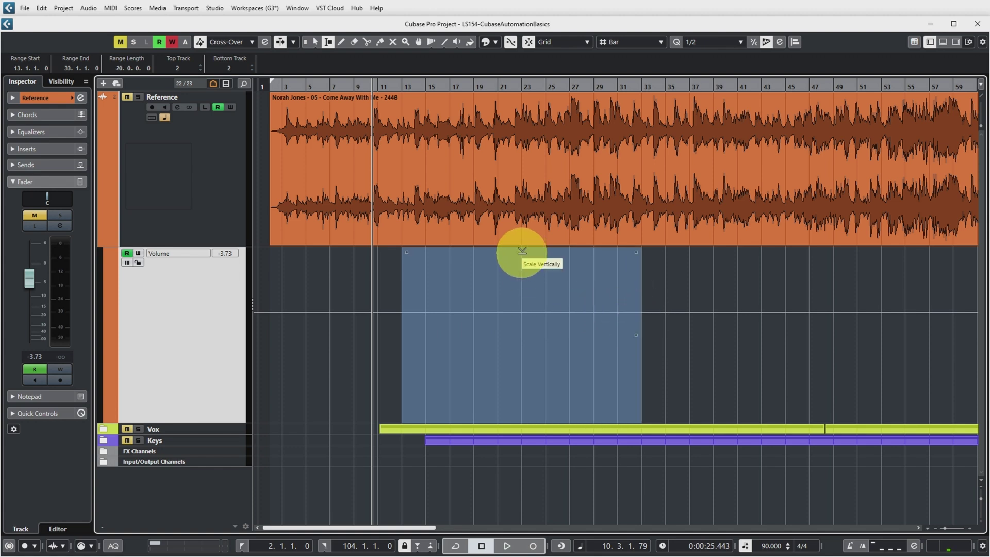
pyautogui.click(522, 251)
pyautogui.moveTo(522, 251)
pyautogui.mouseDown()
pyautogui.moveTo(521, 263)
pyautogui.moveTo(525, 237)
pyautogui.moveTo(526, 266)
pyautogui.mouseUp()
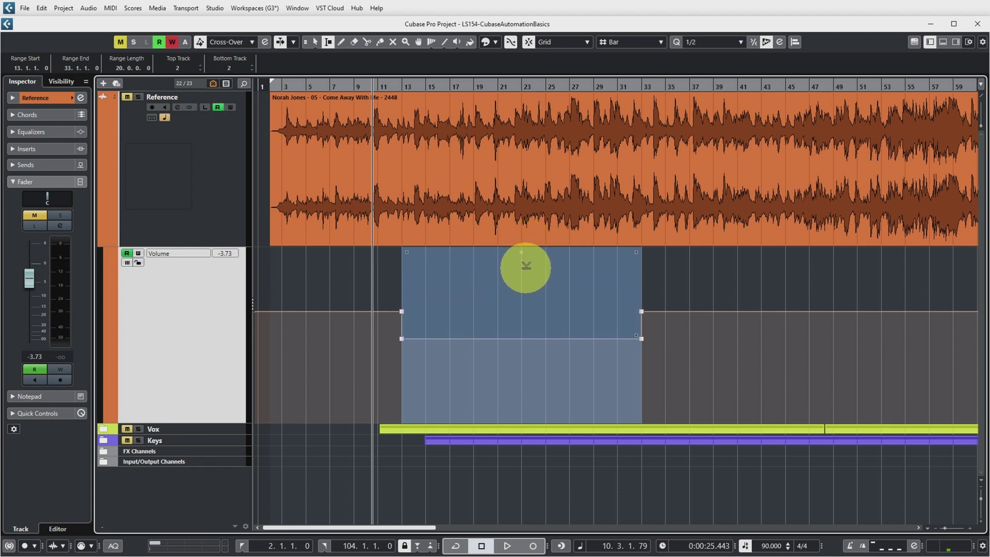
# - Switch to the Object Selection tool and select the upper and lower automation points at bar 13
pyautogui.click(315, 42)
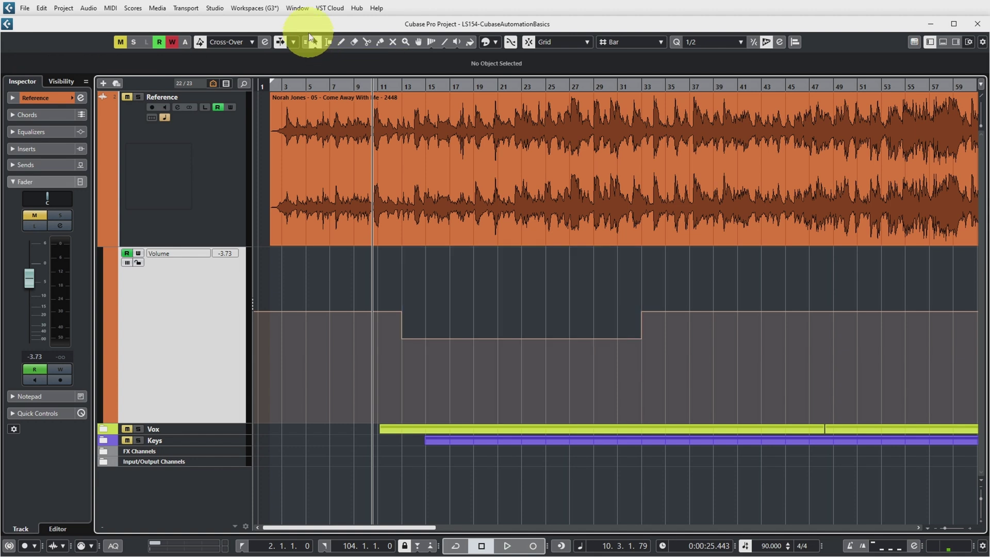
pyautogui.click(342, 148)
pyautogui.click(402, 339)
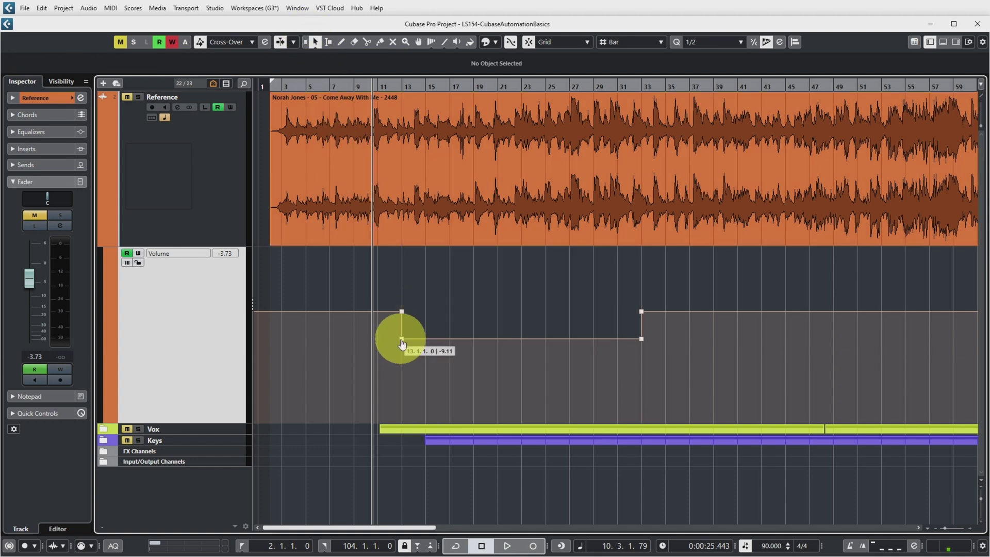
pyautogui.click(402, 312)
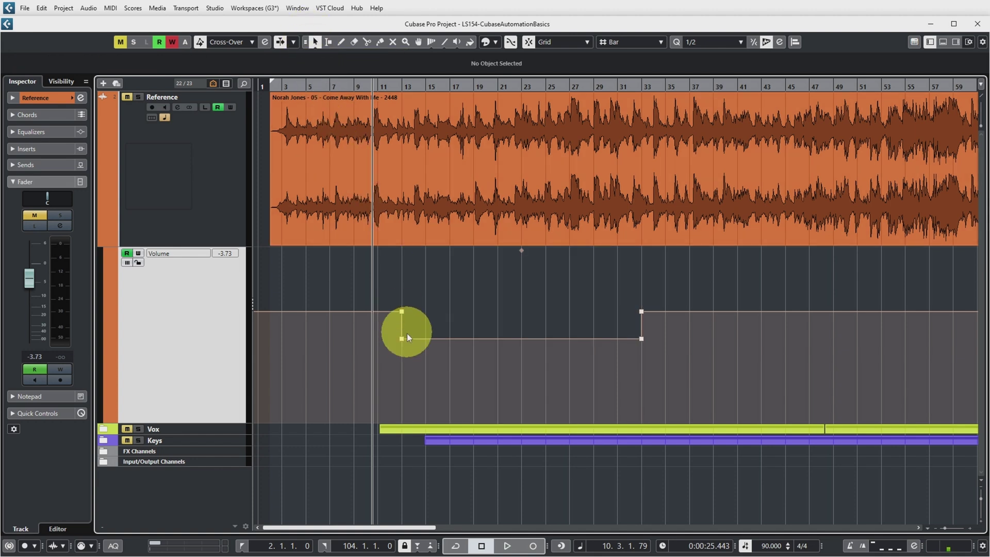
# - Try moving the lower point at bar 13 freely to bar 15 at -7.79, and return it to its starting position
pyautogui.click(402, 339)
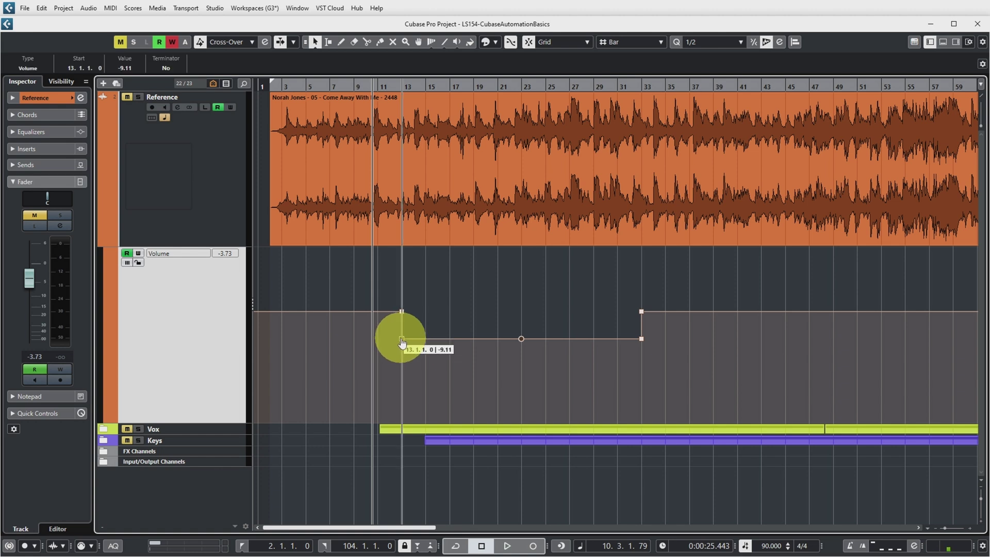
pyautogui.moveTo(404, 343); pyautogui.dragTo(430, 331)
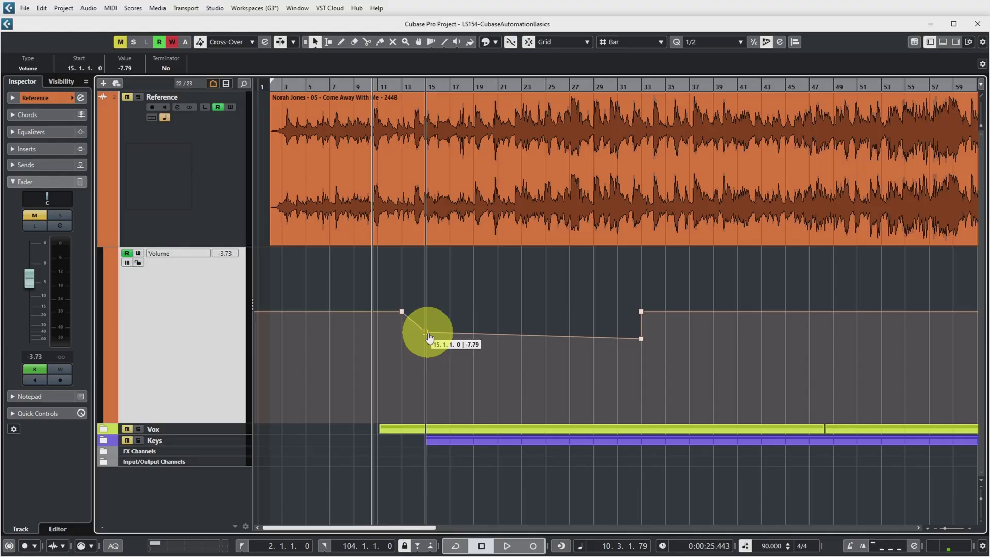
pyautogui.moveTo(429, 340); pyautogui.dragTo(402, 345)
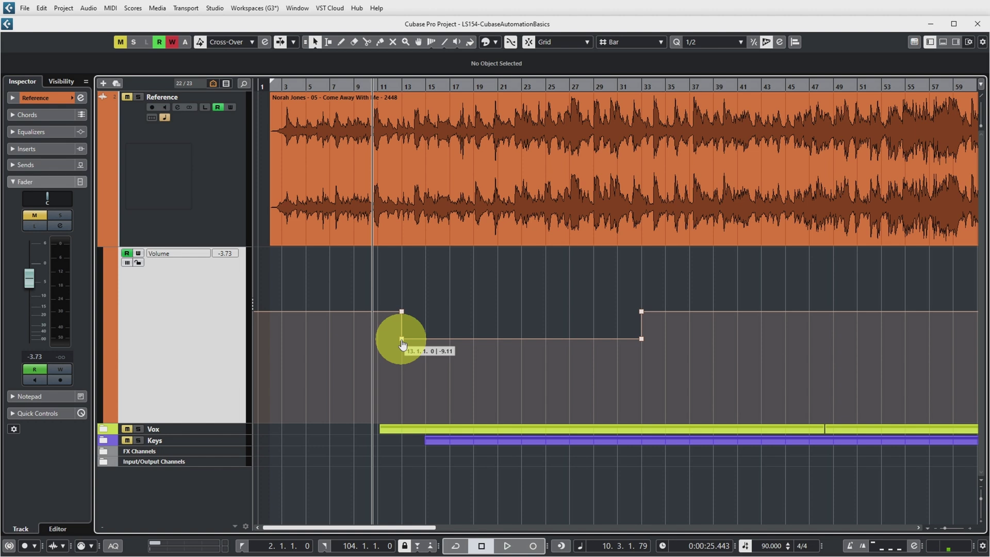
# - Slope both ends of the volume dip by moving its lower points horizontally to about bar 15.3 and bar 31, keeping the level at -9.11
pyautogui.moveTo(402, 344)
pyautogui.mouseDown()
pyautogui.moveTo(450, 340)
pyautogui.moveTo(459, 364)
pyautogui.moveTo(461, 324)
pyautogui.moveTo(459, 349)
pyautogui.moveTo(435, 333)
pyautogui.mouseUp()
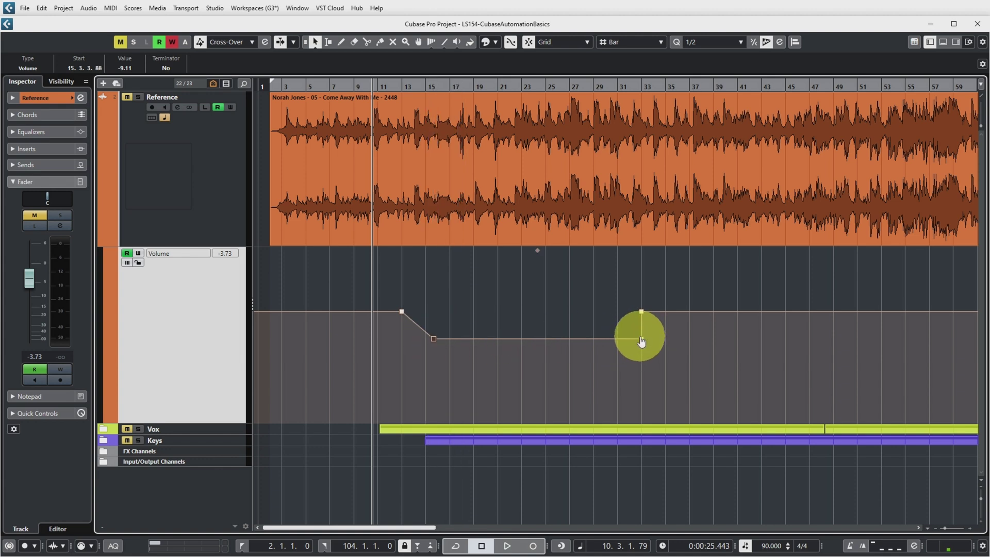
pyautogui.moveTo(641, 341); pyautogui.dragTo(616, 341)
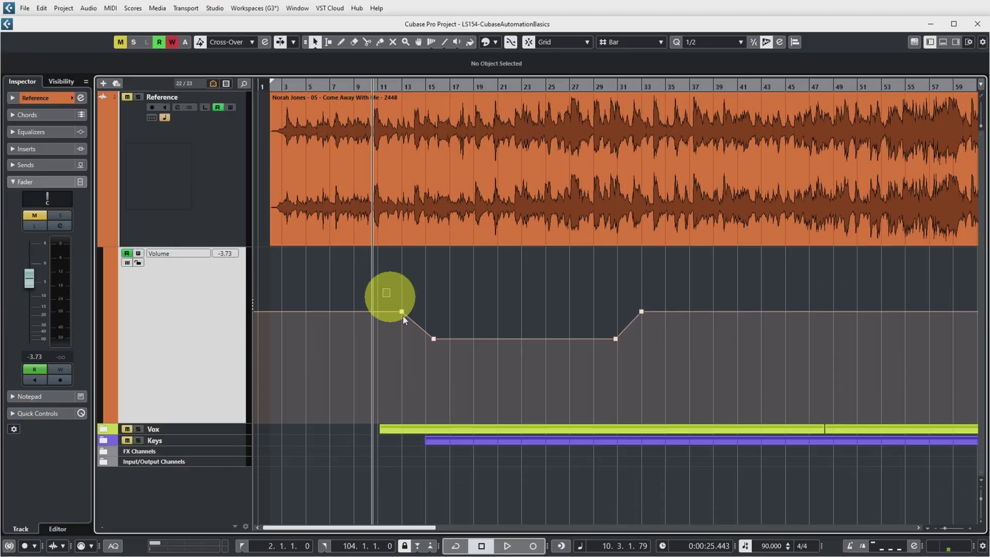
# - Select and delete all four automation points of the sloped dip on the Volume lane
pyautogui.moveTo(384, 289); pyautogui.dragTo(670, 365)
pyautogui.press('Delete')
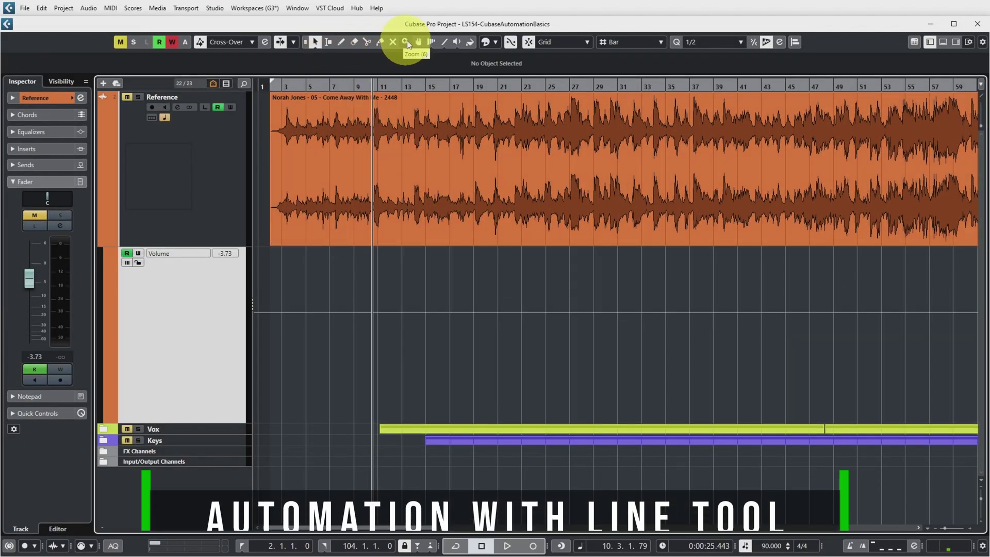
# - Draw a straight falling volume ramp from bar 12 to bar 23 with the Line tool and inspect its end points
pyautogui.click(443, 39)
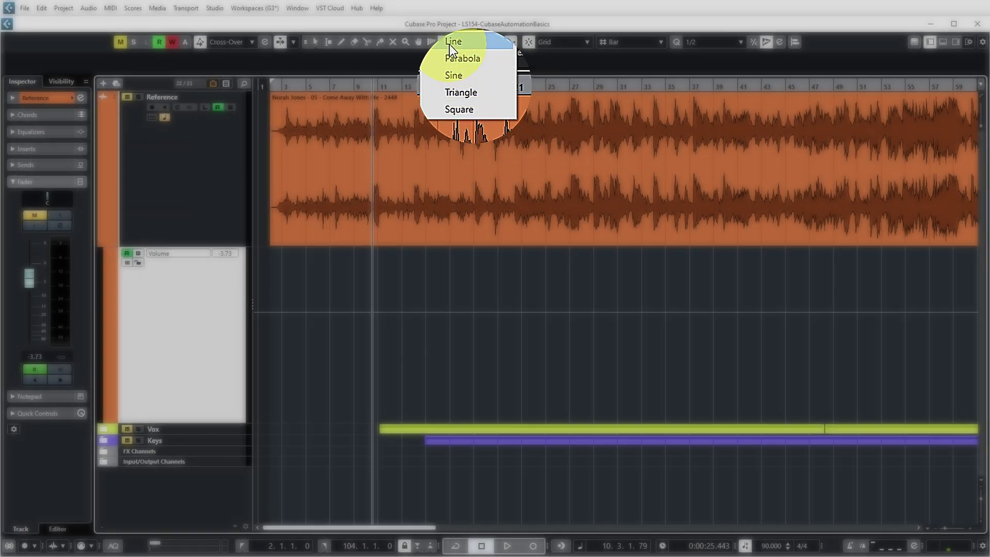
pyautogui.click(450, 45)
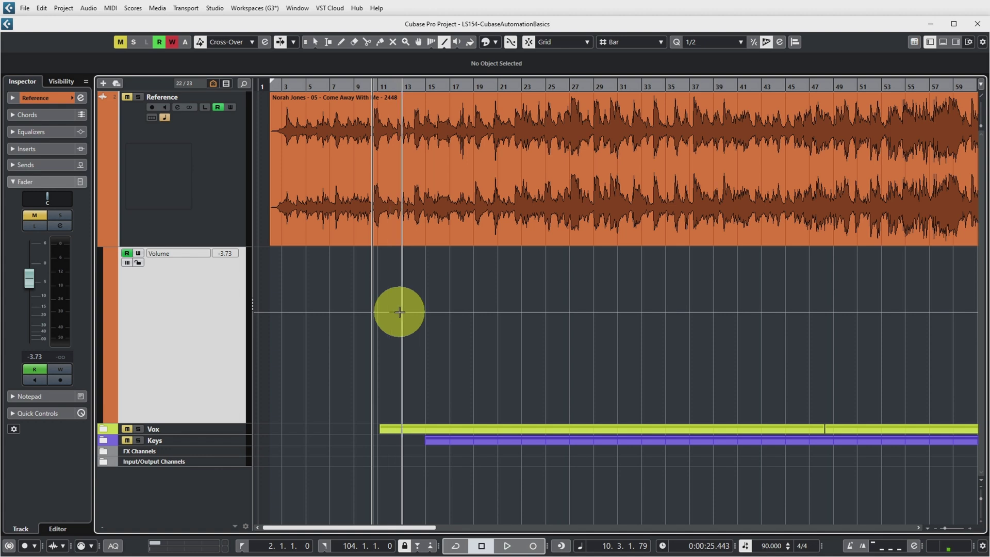
pyautogui.moveTo(399, 312)
pyautogui.mouseDown()
pyautogui.moveTo(464, 354)
pyautogui.moveTo(478, 334)
pyautogui.moveTo(472, 348)
pyautogui.moveTo(501, 332)
pyautogui.moveTo(493, 338)
pyautogui.moveTo(517, 337)
pyautogui.mouseUp()
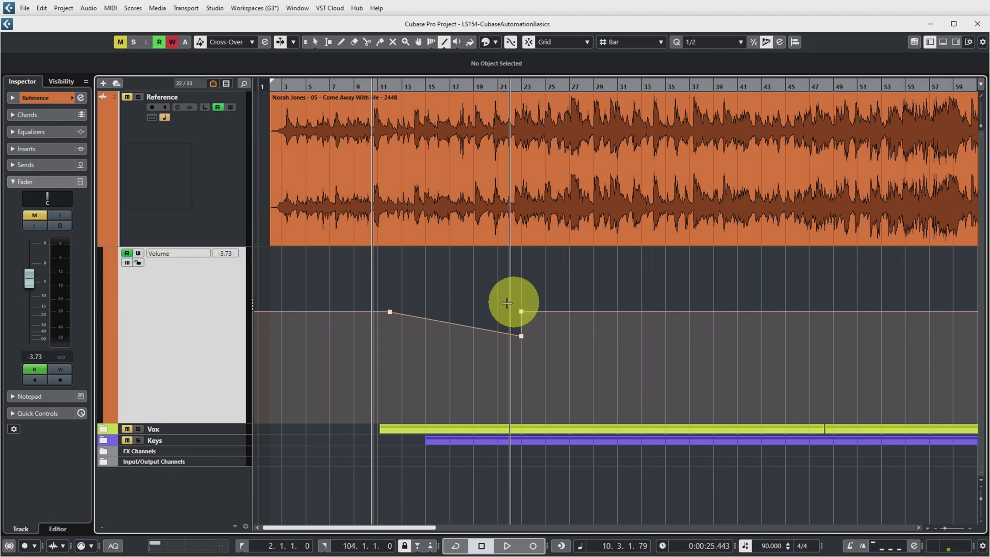
pyautogui.press('h')
pyautogui.press('h')
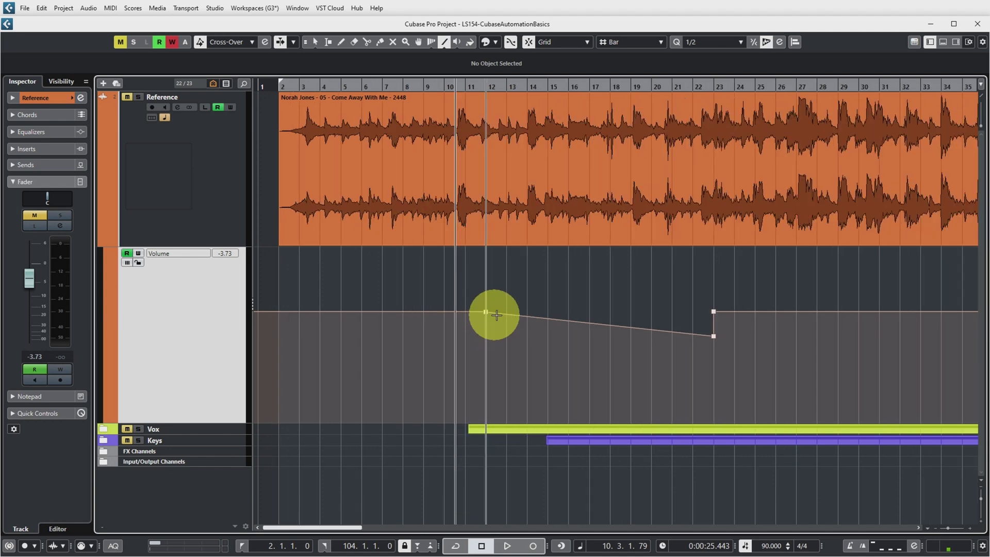
pyautogui.click(724, 337)
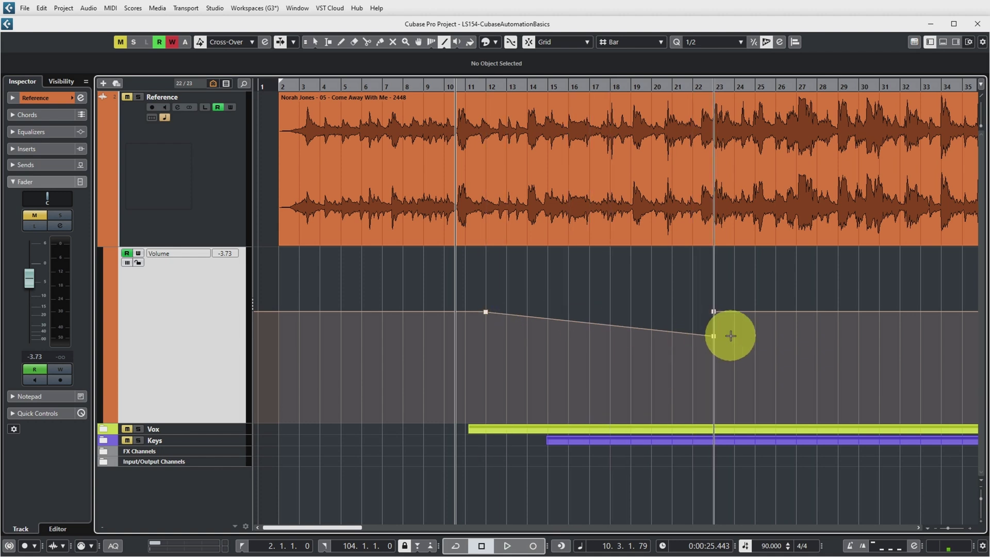
# - Draw a freehand falling volume curve between about bars 4 and 7 for comparison, and undo it
pyautogui.press('1')
pyautogui.click(345, 304)
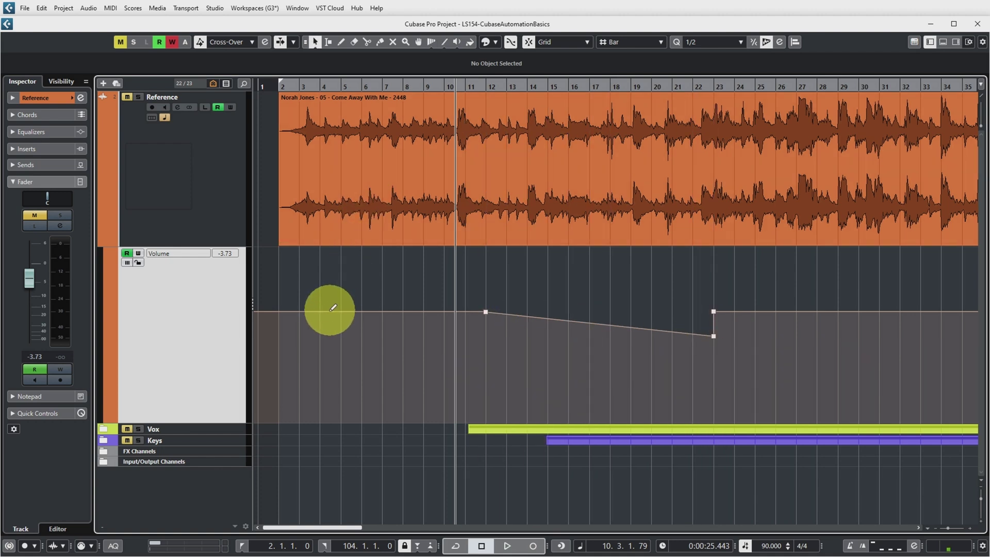
pyautogui.moveTo(325, 309); pyautogui.dragTo(395, 344)
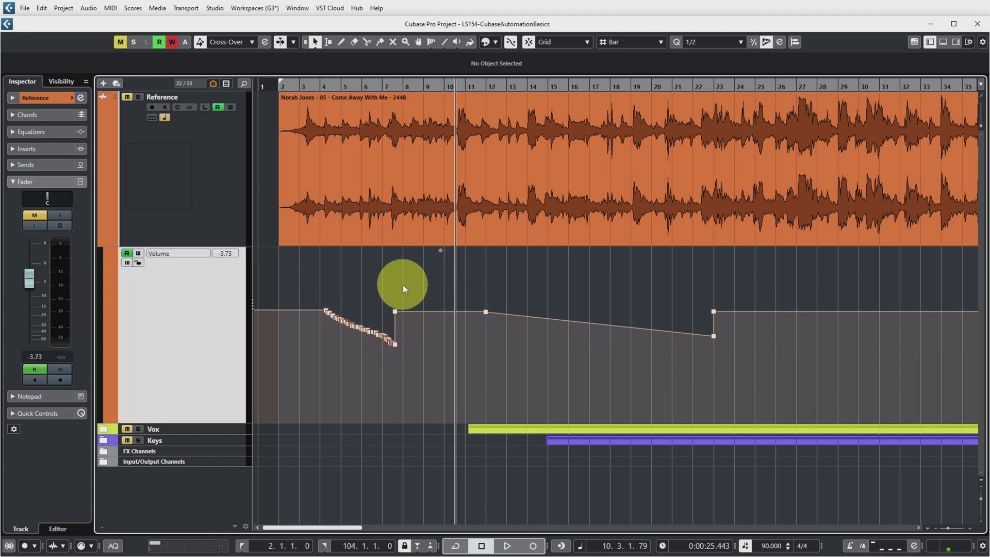
pyautogui.hotkey('ctrl', 'z')
# - Select the straight ramp's automation points between bars 12 and 23 and delete them
pyautogui.moveTo(459, 283); pyautogui.dragTo(793, 453)
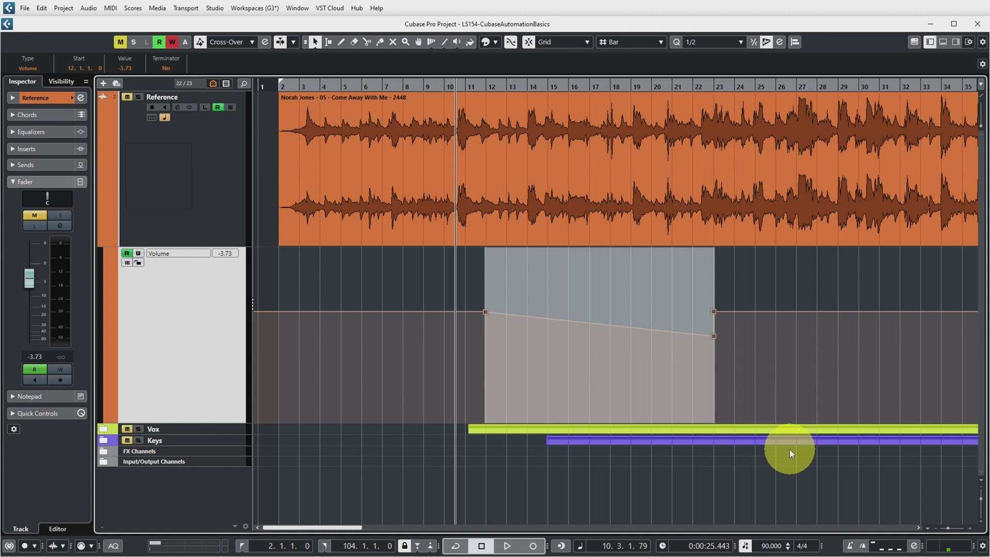
pyautogui.click(784, 276)
pyautogui.moveTo(470, 275); pyautogui.dragTo(789, 356)
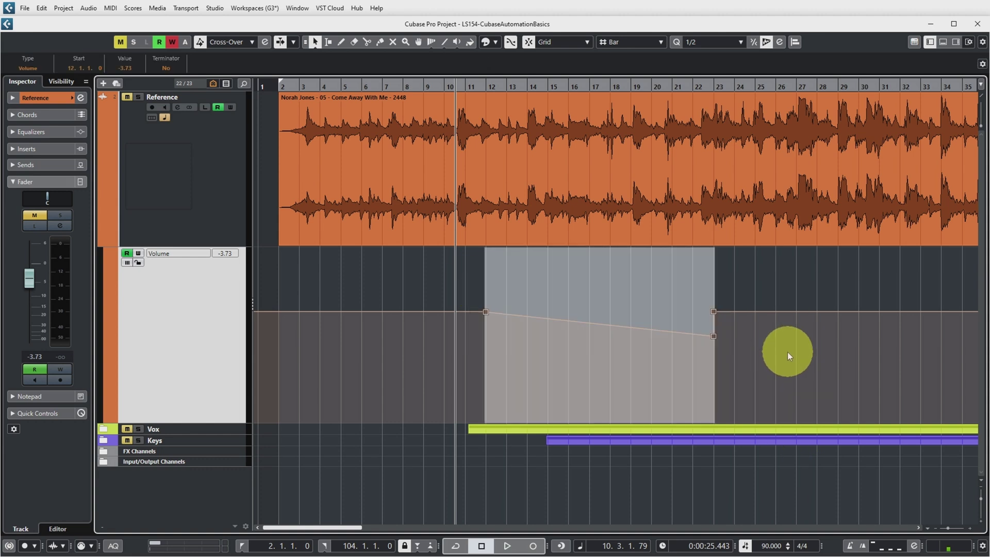
pyautogui.press('Delete')
# - Draw a sine-wave volume automation curve between bars 11 and 20 on the Volume lane, using the Sine shape
pyautogui.click(444, 42)
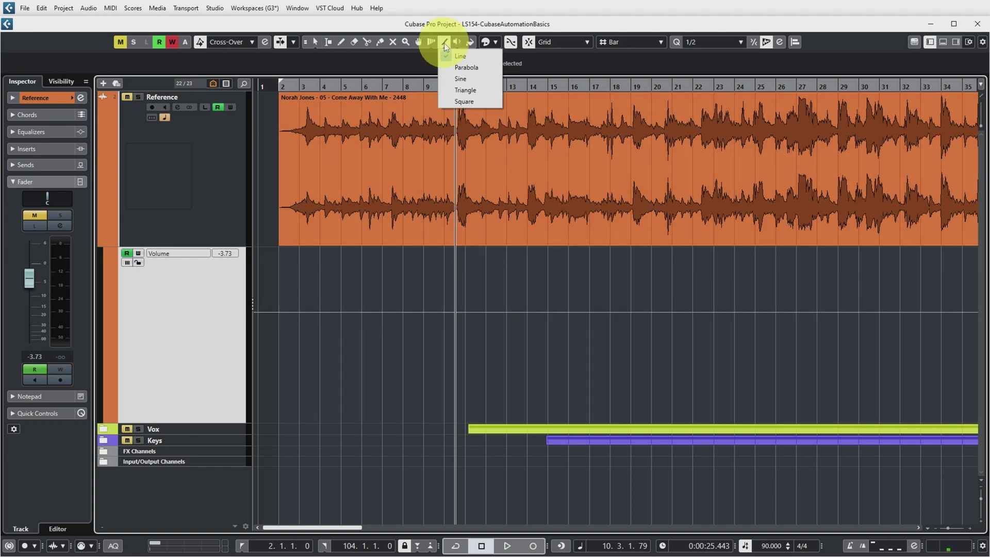
pyautogui.click(461, 80)
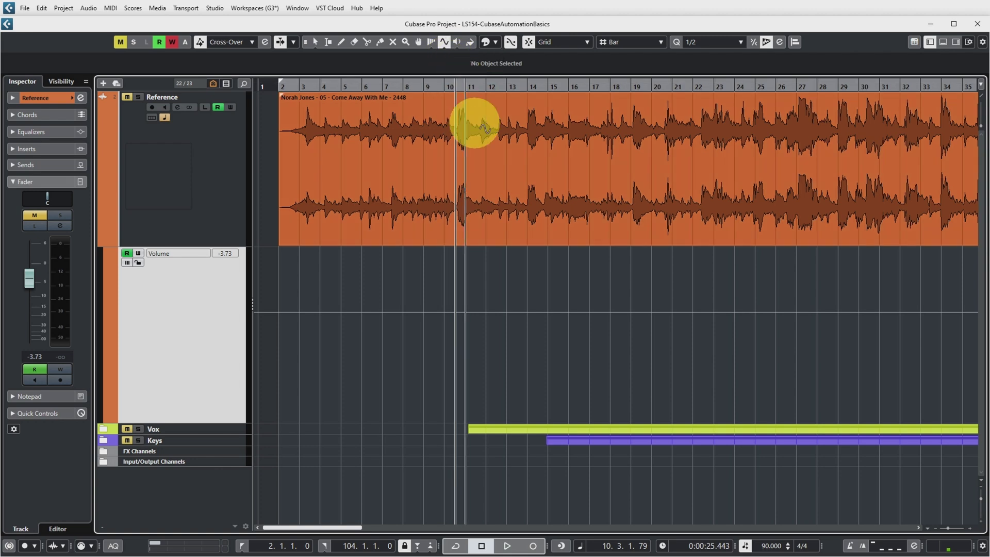
pyautogui.moveTo(482, 320); pyautogui.dragTo(651, 326)
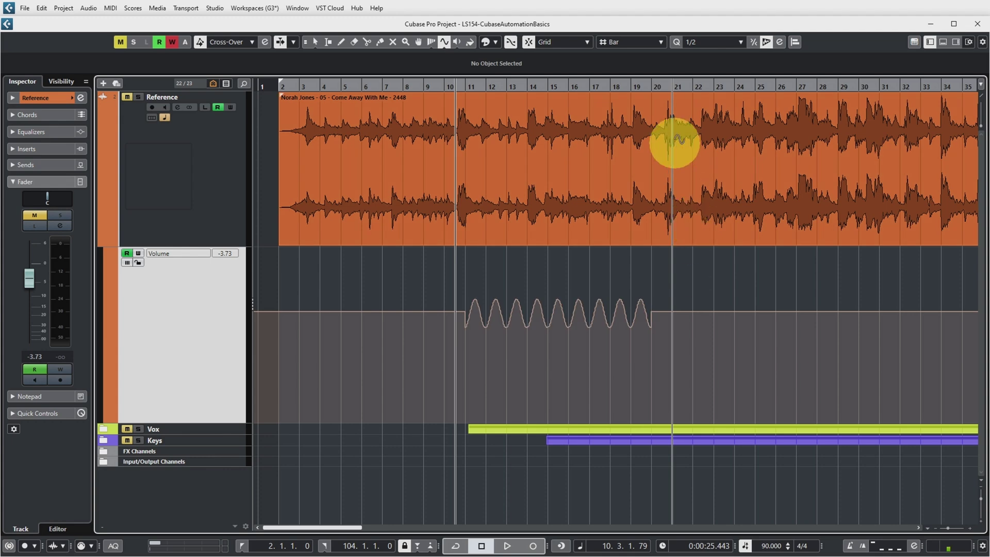
# - Set the grid type to Beat and draw a second, faster sine-wave volume curve between about bars 21 and 26
pyautogui.click(662, 42)
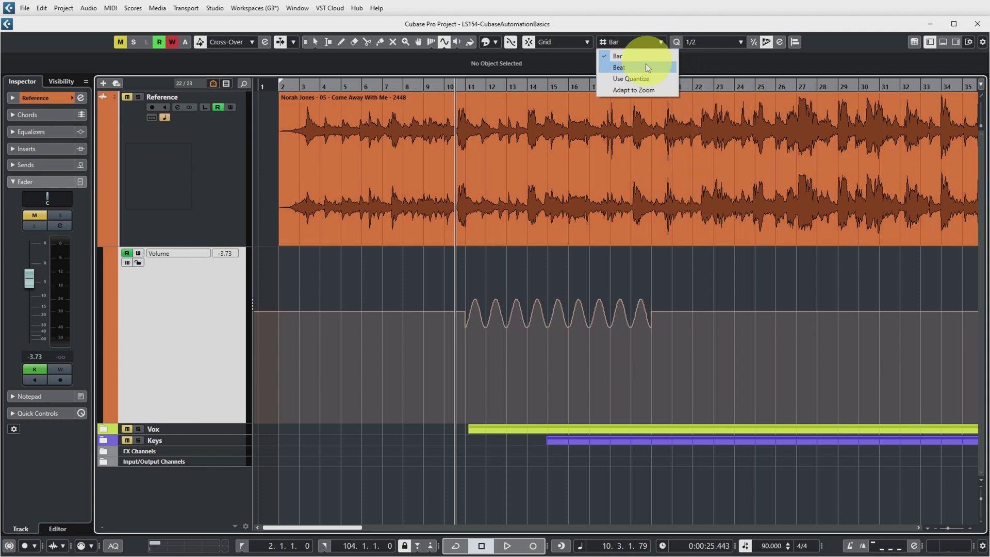
pyautogui.click(618, 67)
pyautogui.moveTo(687, 313)
pyautogui.mouseDown()
pyautogui.moveTo(755, 313)
pyautogui.moveTo(773, 332)
pyautogui.moveTo(777, 364)
pyautogui.mouseUp()
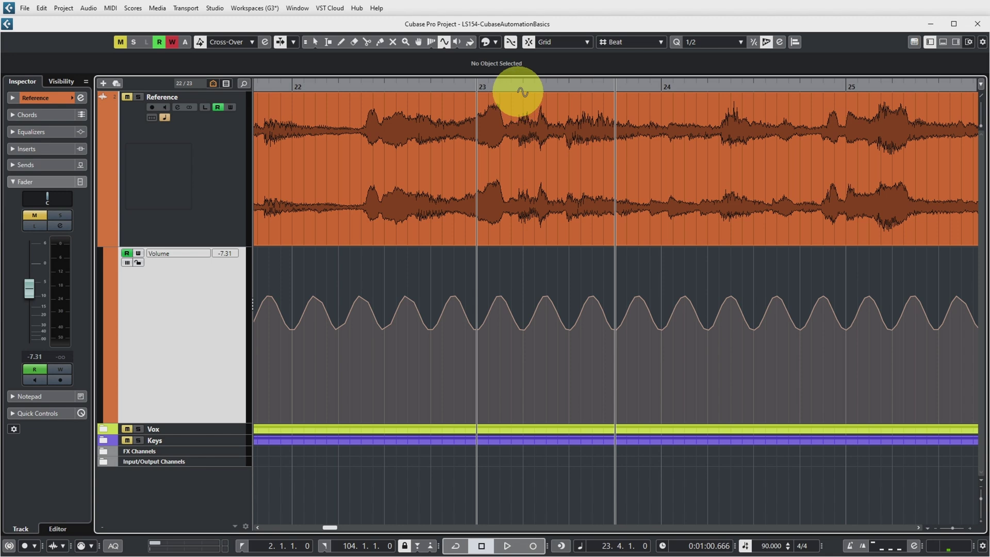
# - Select all the sine-wave automation points on the Volume lane and delete them
pyautogui.press('1')
pyautogui.press('g')
pyautogui.press('g')
pyautogui.press('g')
pyautogui.press('g')
pyautogui.moveTo(366, 308); pyautogui.dragTo(601, 348)
pyautogui.press('Delete')
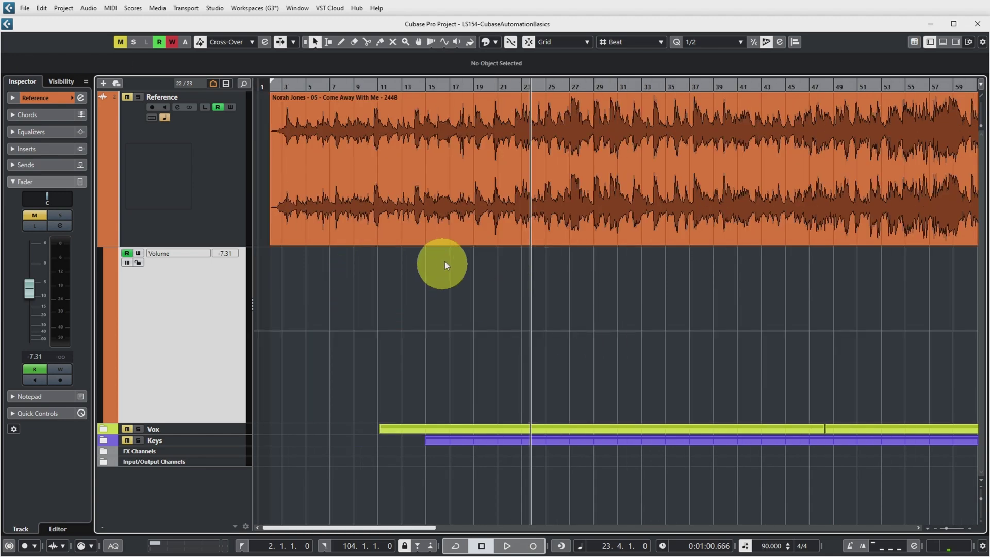
# - Draw a rising volume curve from about bar 16 to bar 29 using the Parabola shape
pyautogui.click(444, 43)
pyautogui.click(459, 61)
pyautogui.moveTo(437, 330); pyautogui.dragTo(594, 295)
# - Inspect the parabola's automation points, then select all of them and delete them
pyautogui.press('1')
pyautogui.moveTo(429, 276); pyautogui.dragTo(673, 352)
pyautogui.click(699, 301)
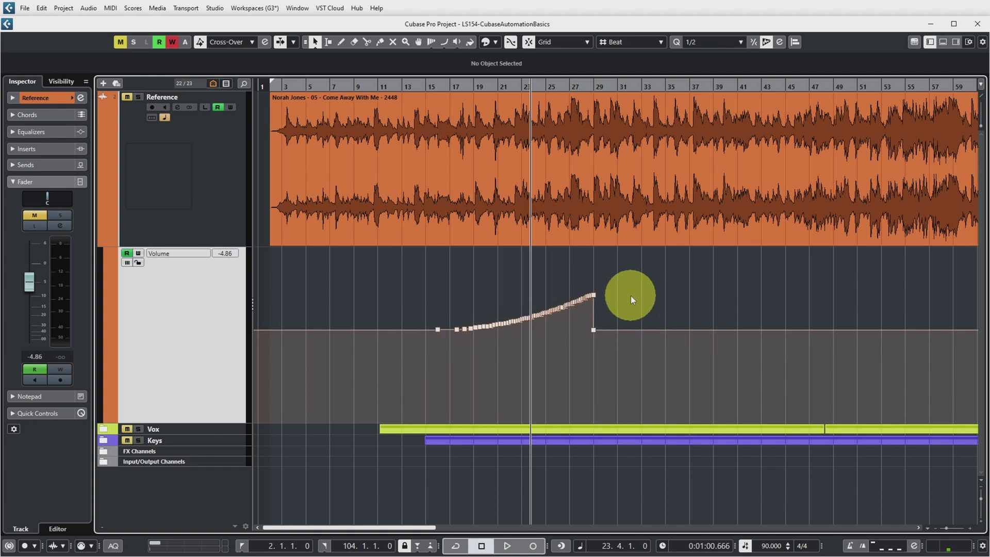
pyautogui.moveTo(419, 268); pyautogui.dragTo(648, 354)
pyautogui.press('Delete')
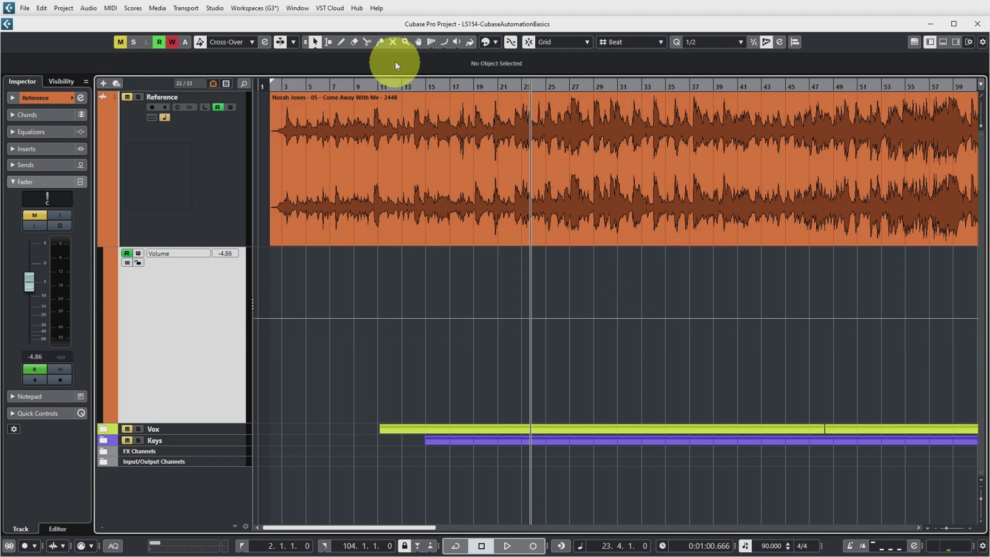
# - Draw a straight rising volume ramp from bar 18 to bar 29 using the Line shape, and return to Object Selection
pyautogui.click(444, 41)
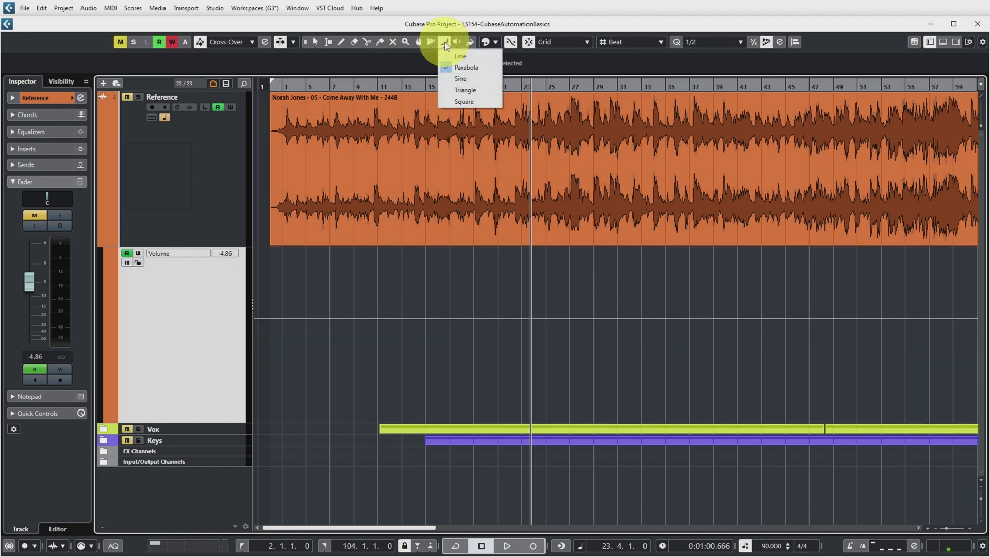
pyautogui.click(470, 58)
pyautogui.moveTo(463, 316); pyautogui.dragTo(593, 277)
pyautogui.click(315, 42)
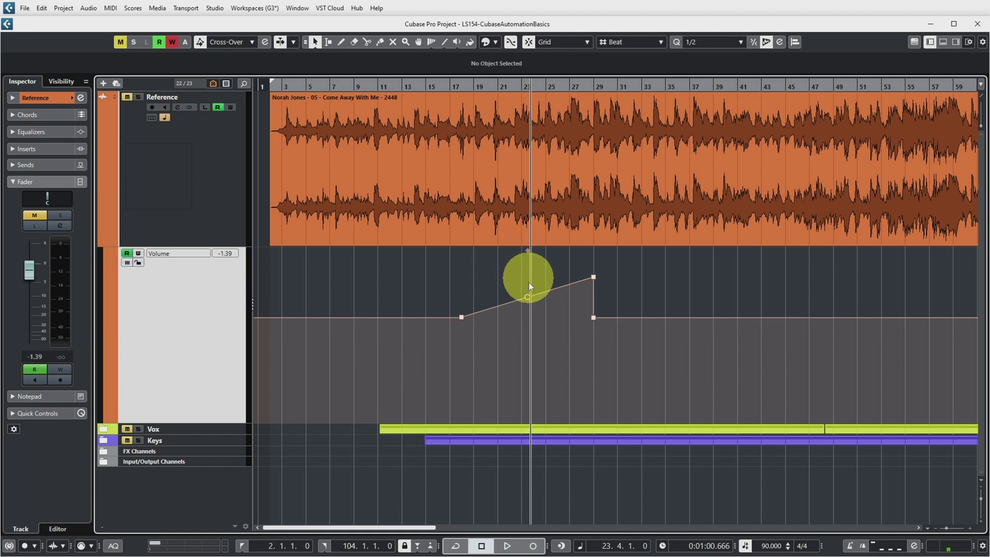
# - Bend the ramp's middle downward into a curve and lower the whole curved segment between bars 18 and 29
pyautogui.moveTo(526, 301)
pyautogui.mouseDown()
pyautogui.moveTo(533, 313)
pyautogui.moveTo(517, 288)
pyautogui.moveTo(527, 309)
pyautogui.moveTo(544, 307)
pyautogui.mouseUp()
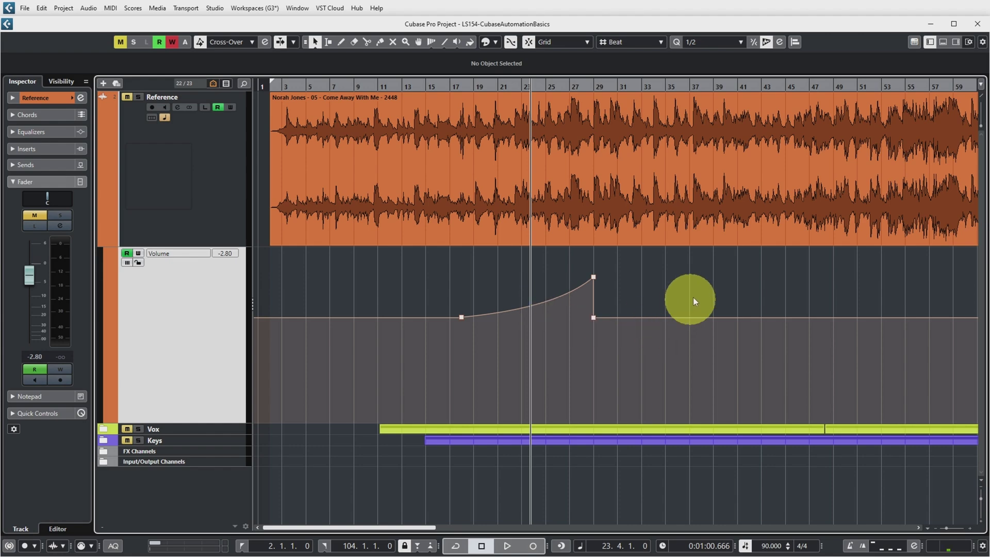
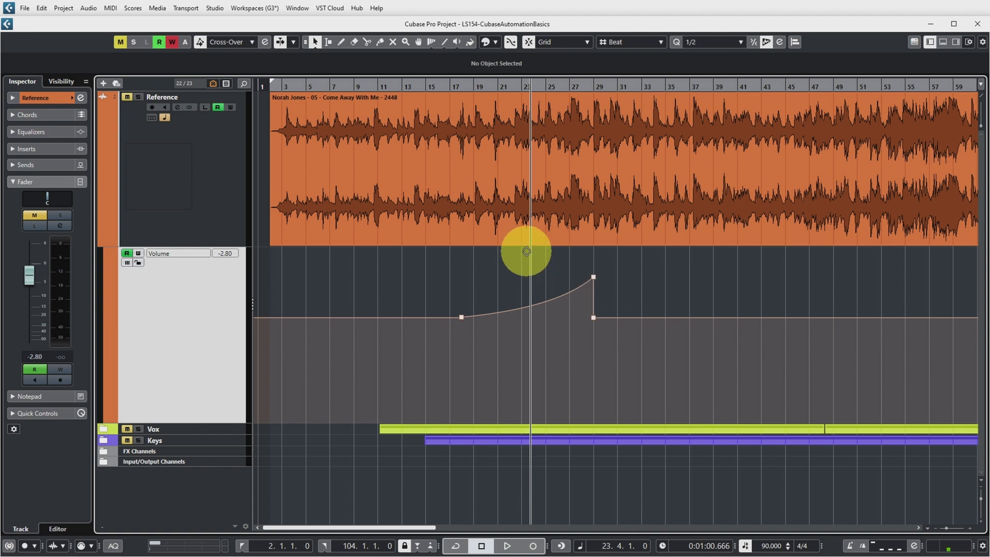
pyautogui.moveTo(527, 252); pyautogui.dragTo(541, 273)
pyautogui.click(593, 302)
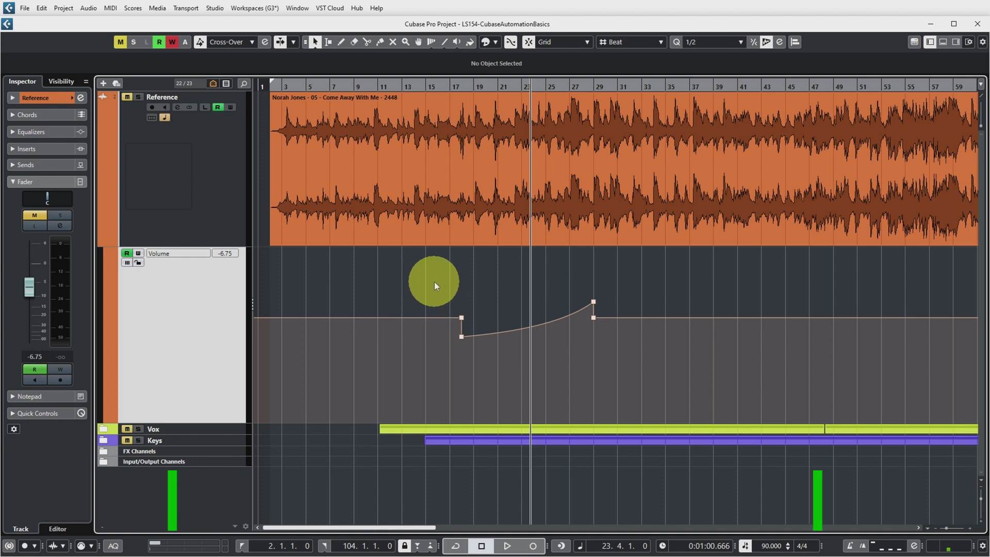
# - Select the curve's points between bars 18 and 29, tilt them from both ends and scale them vertically
pyautogui.moveTo(432, 279); pyautogui.dragTo(640, 361)
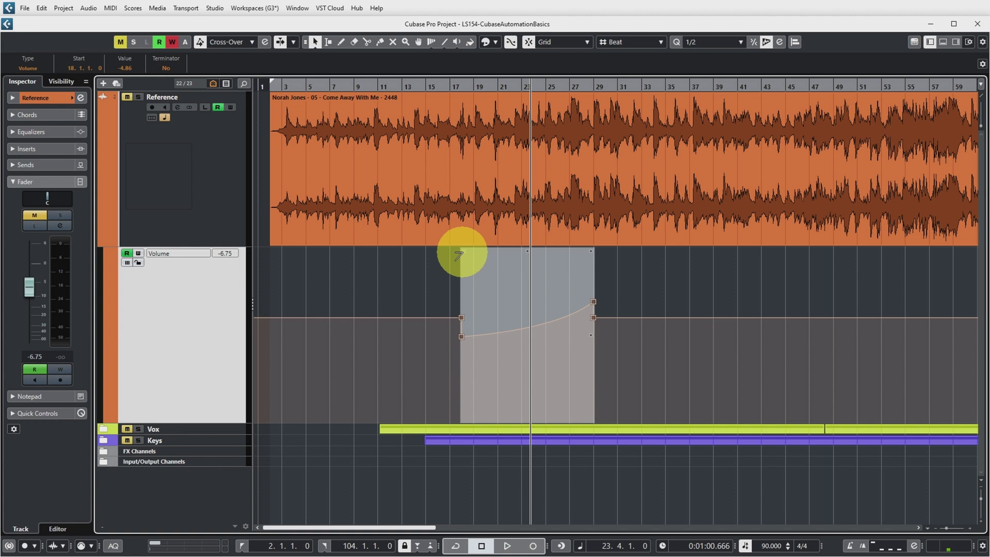
pyautogui.moveTo(459, 260)
pyautogui.mouseDown()
pyautogui.moveTo(463, 223)
pyautogui.moveTo(463, 252)
pyautogui.mouseUp()
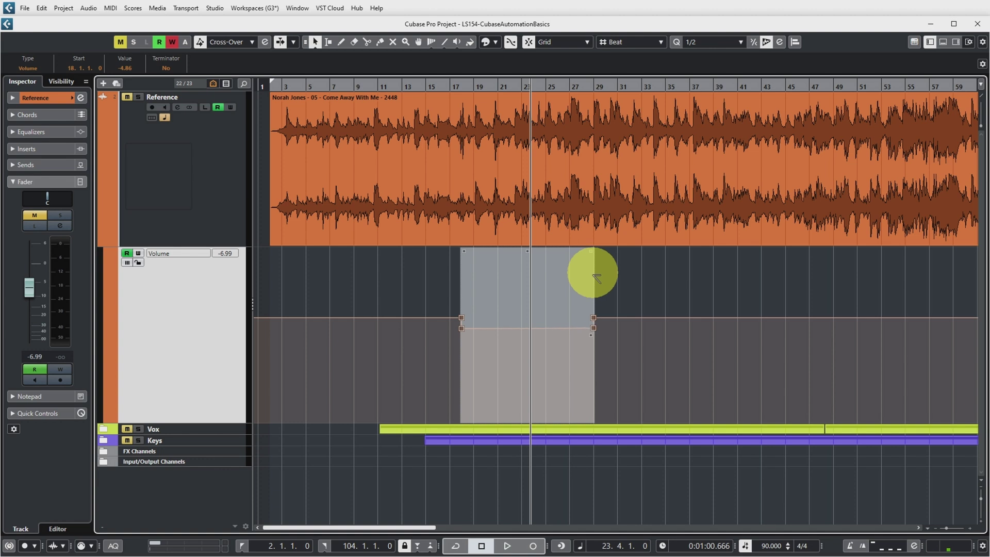
pyautogui.moveTo(596, 278); pyautogui.dragTo(579, 332)
pyautogui.click(527, 250)
pyautogui.moveTo(531, 280); pyautogui.dragTo(532, 245)
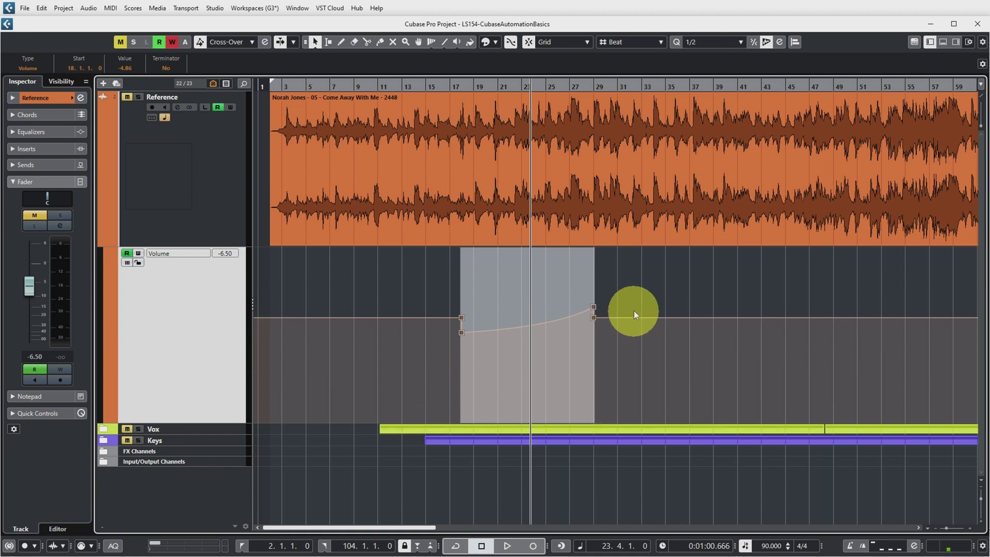
# - Delete the selected curve points and draw a freehand volume rise and fall between about bars 16 and 36
pyautogui.press('Delete')
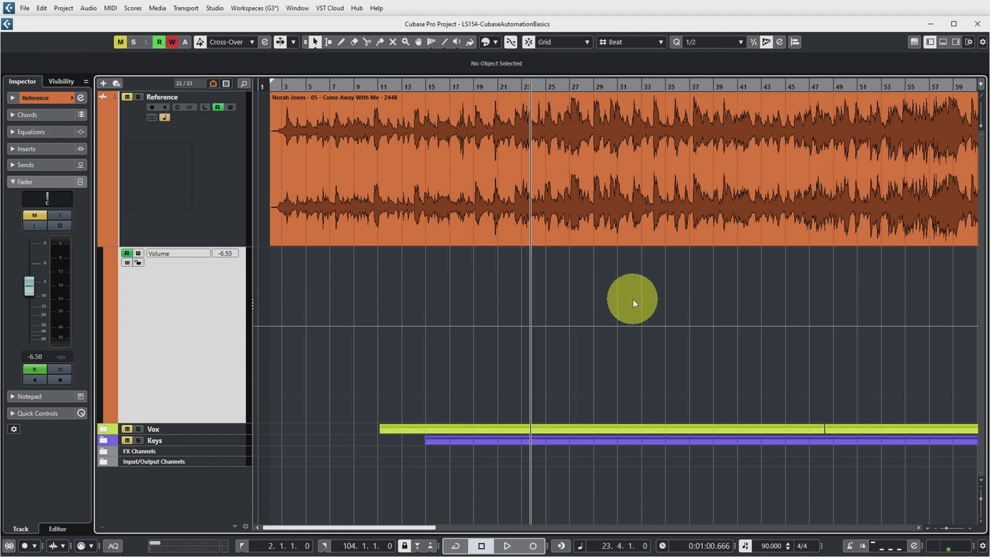
pyautogui.press('8')
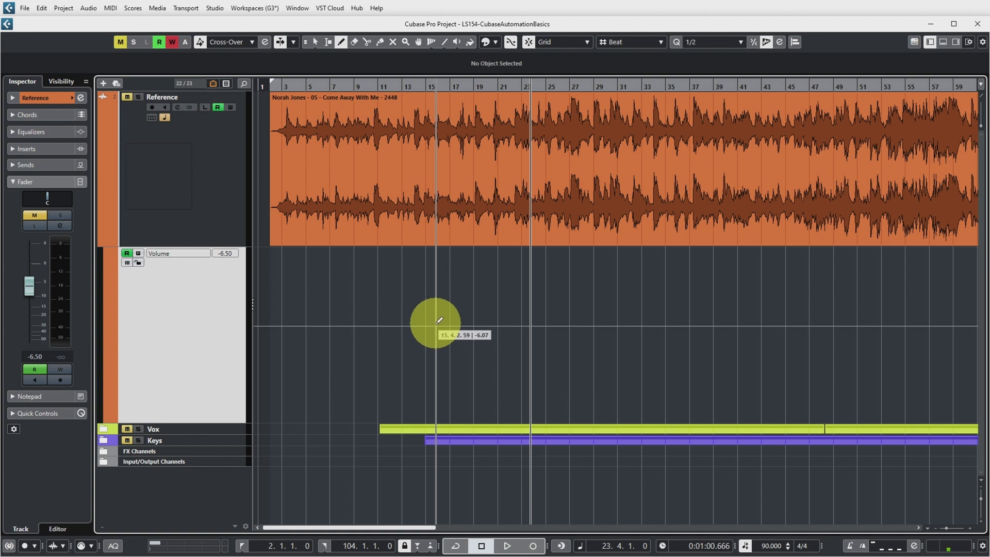
pyautogui.moveTo(437, 322)
pyautogui.mouseDown()
pyautogui.moveTo(601, 307)
pyautogui.moveTo(674, 338)
pyautogui.mouseUp()
pyautogui.press('1')
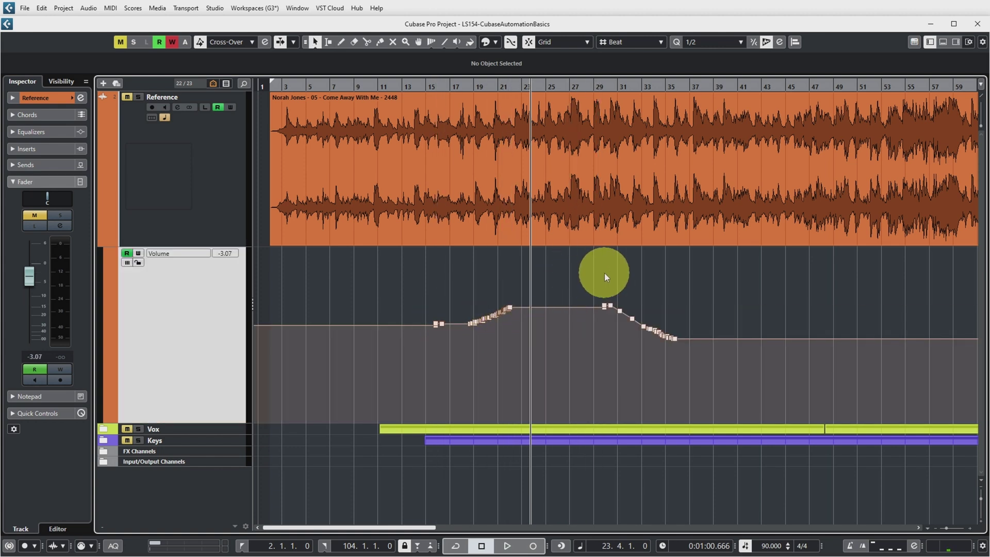
# - Select the falling section's points between about bars 30 and 36, raise them and flatten their slope from the selection edges
pyautogui.moveTo(597, 277); pyautogui.dragTo(713, 352)
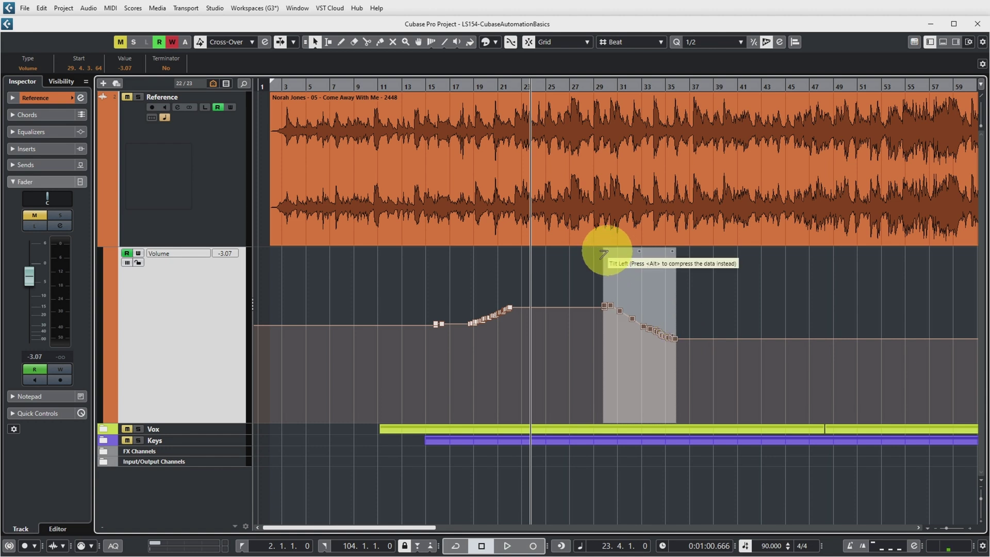
pyautogui.moveTo(602, 276); pyautogui.dragTo(674, 254)
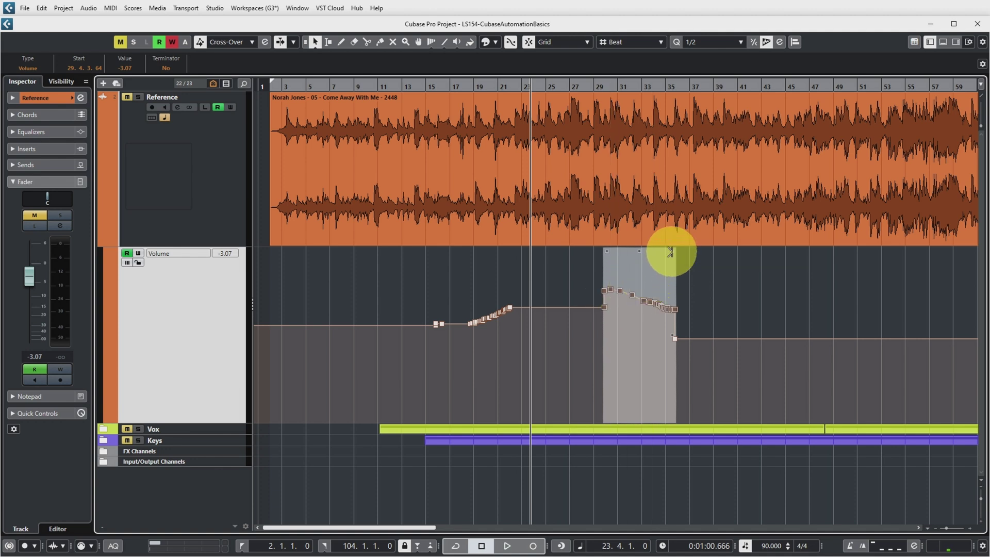
pyautogui.moveTo(670, 251); pyautogui.dragTo(663, 320)
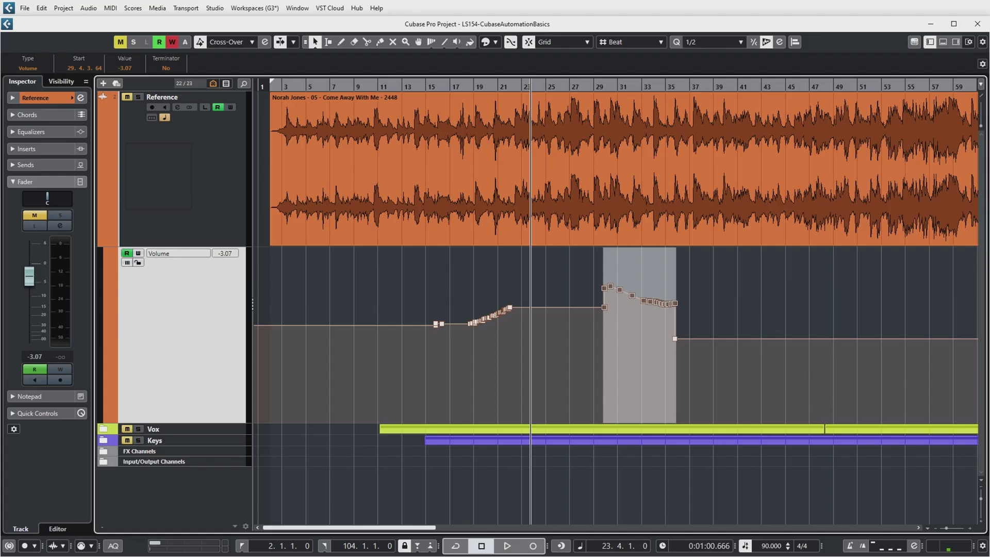
# - Move the selected volume points so they start at bar 29 beat 2, and try stretching them horizontally
pyautogui.moveTo(632, 264); pyautogui.dragTo(648, 265)
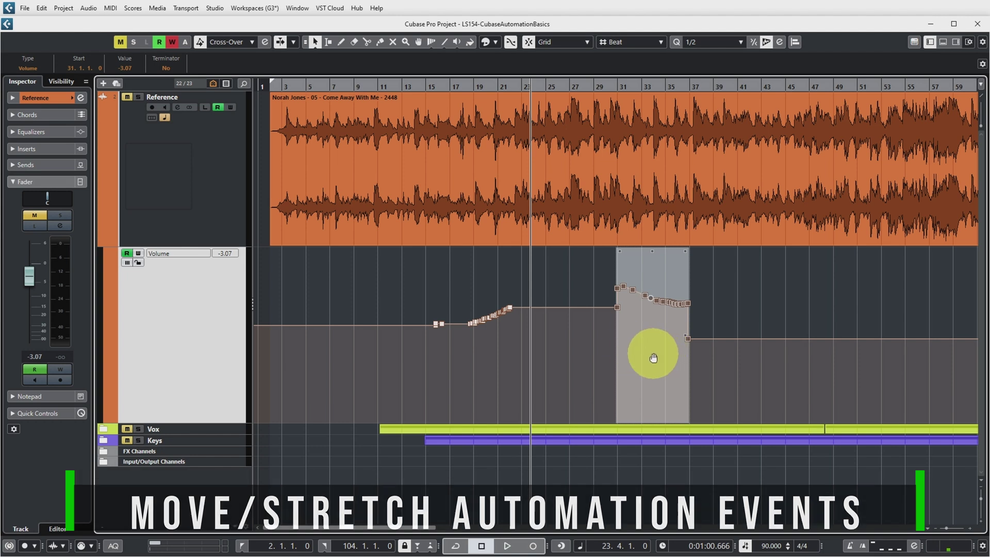
pyautogui.moveTo(652, 356); pyautogui.dragTo(631, 371)
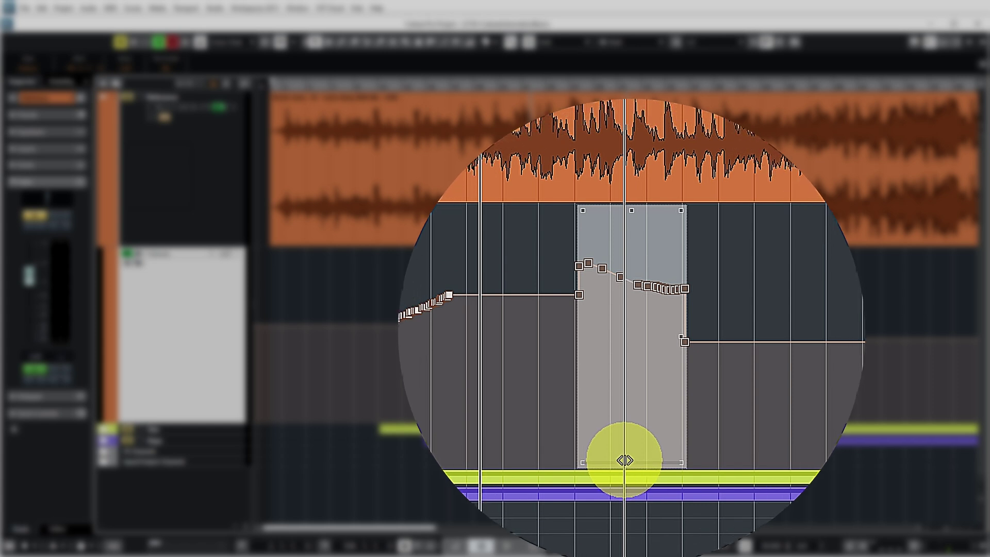
pyautogui.moveTo(624, 461)
pyautogui.mouseDown()
pyautogui.moveTo(605, 460)
pyautogui.moveTo(643, 459)
pyautogui.moveTo(605, 459)
pyautogui.moveTo(618, 460)
pyautogui.mouseUp()
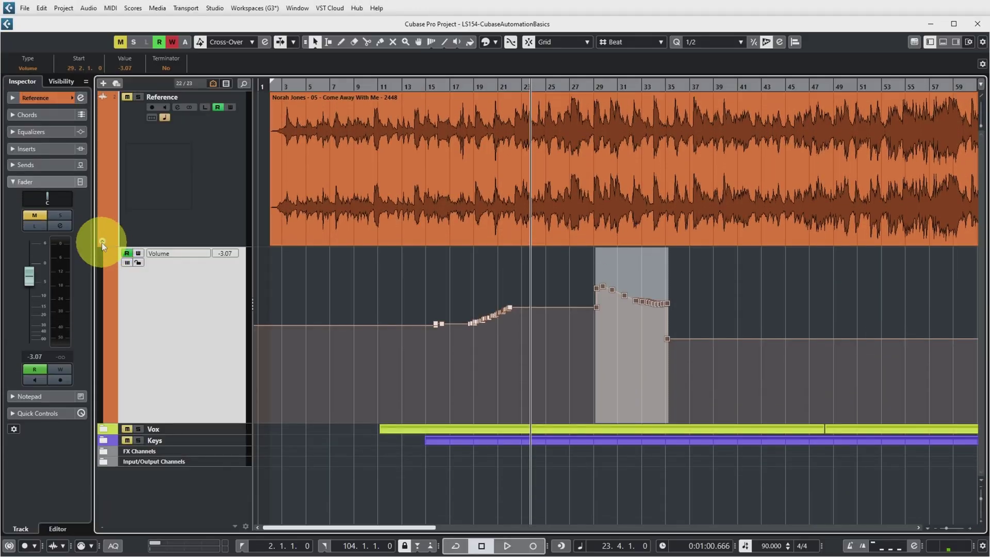
# - Hide the Reference track's automation, shrink the track, and expand the Vox folder so the LVox automation lanes fit the view
pyautogui.click(102, 241)
pyautogui.moveTo(210, 248); pyautogui.dragTo(107, 124)
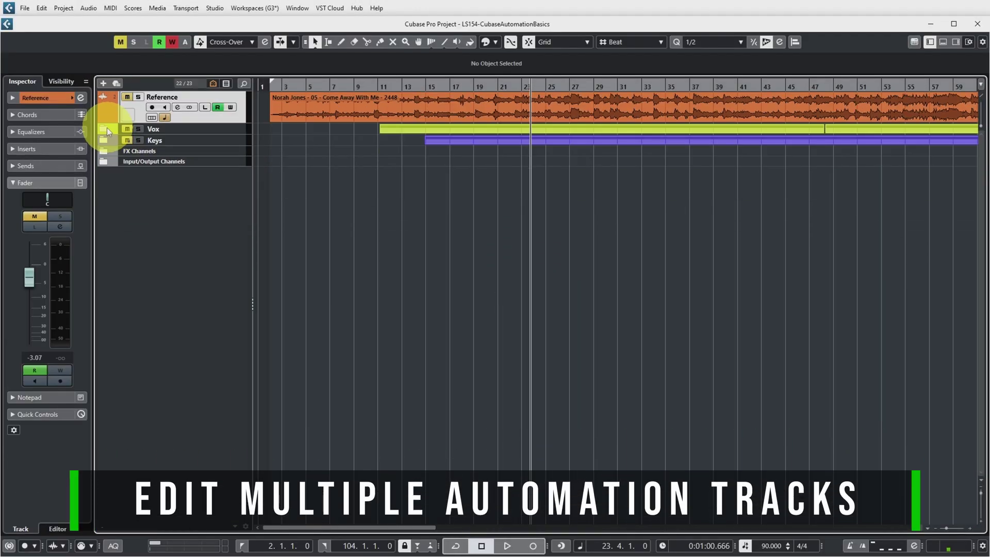
pyautogui.click(107, 128)
pyautogui.press('g')
pyautogui.press('g')
pyautogui.press('g')
pyautogui.press('g')
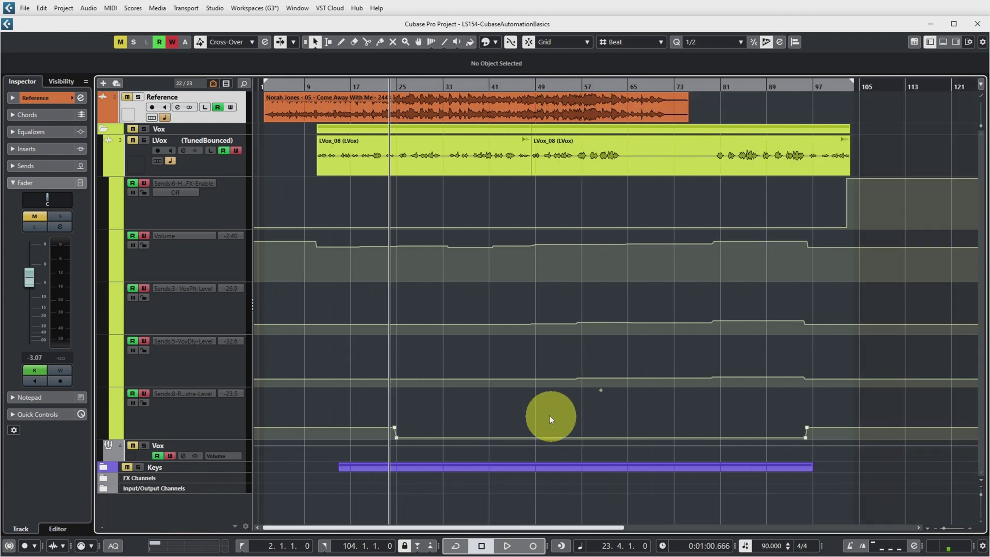
# - Select the LVox VoxPlt-Level and VoxDly-Level send lanes together and increase their height
pyautogui.click(224, 362)
pyautogui.keyDown('ctrl'); pyautogui.click(224, 362); pyautogui.keyUp('ctrl')
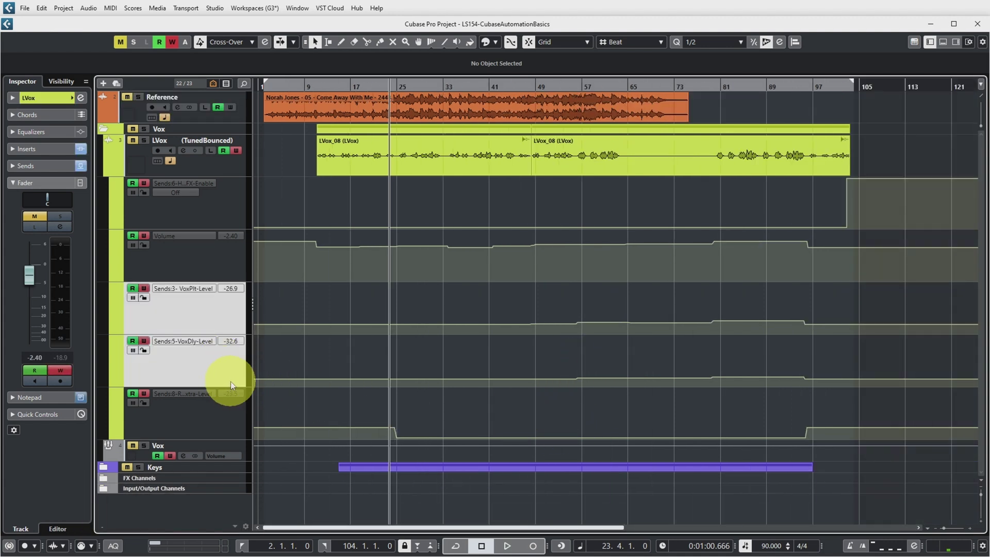
pyautogui.moveTo(232, 388); pyautogui.dragTo(234, 420)
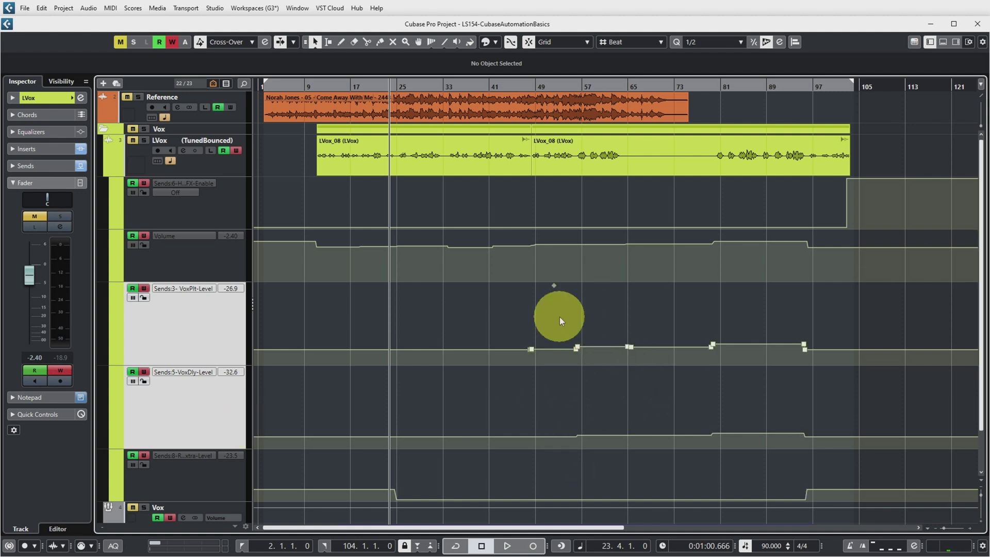
# - Select the points on both send lanes between about bars 56 and 96, scale them up vertically and tilt their start upward
pyautogui.moveTo(601, 407); pyautogui.dragTo(830, 463)
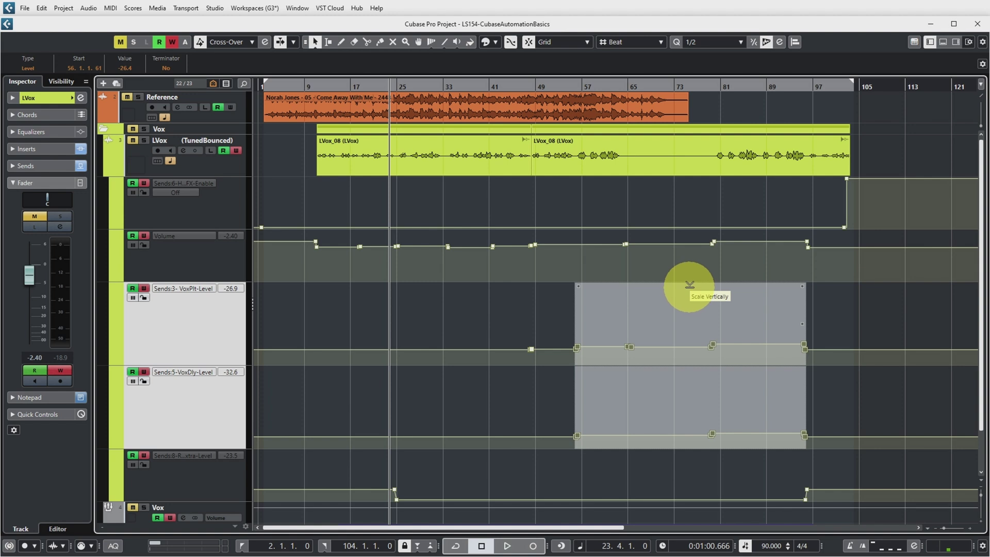
pyautogui.moveTo(689, 285); pyautogui.dragTo(701, 238)
pyautogui.moveTo(579, 287)
pyautogui.mouseDown()
pyautogui.moveTo(578, 303)
pyautogui.moveTo(586, 283)
pyautogui.mouseUp()
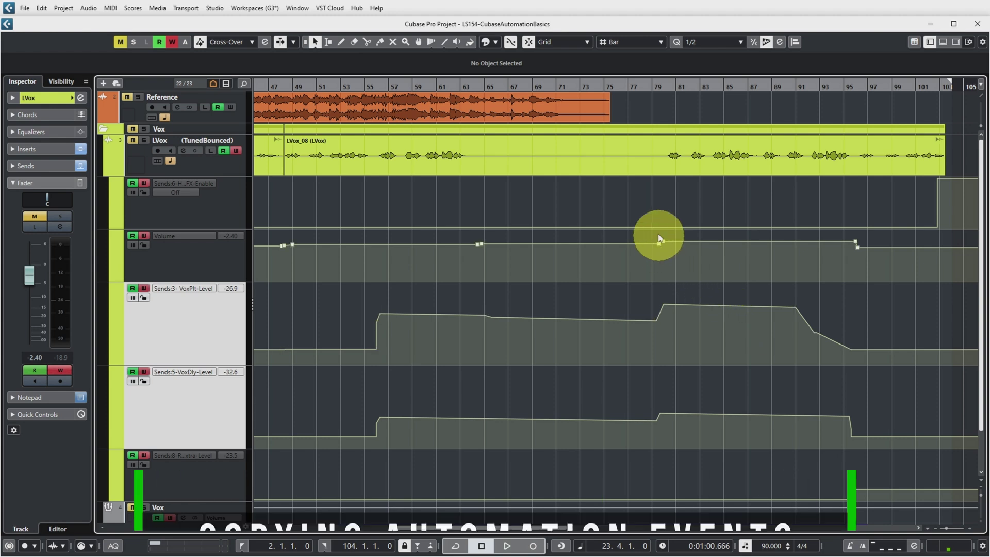
# - Copy the LVox Volume automation events between about bars 80 and 96 so the copy starts at about bar 59
pyautogui.moveTo(646, 212); pyautogui.dragTo(888, 278)
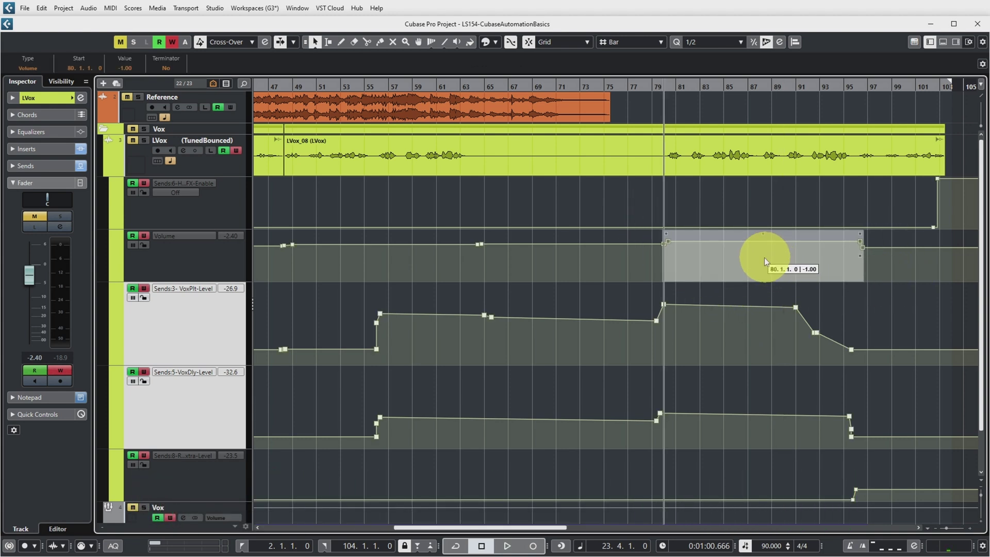
pyautogui.moveTo(764, 257); pyautogui.dragTo(518, 253)
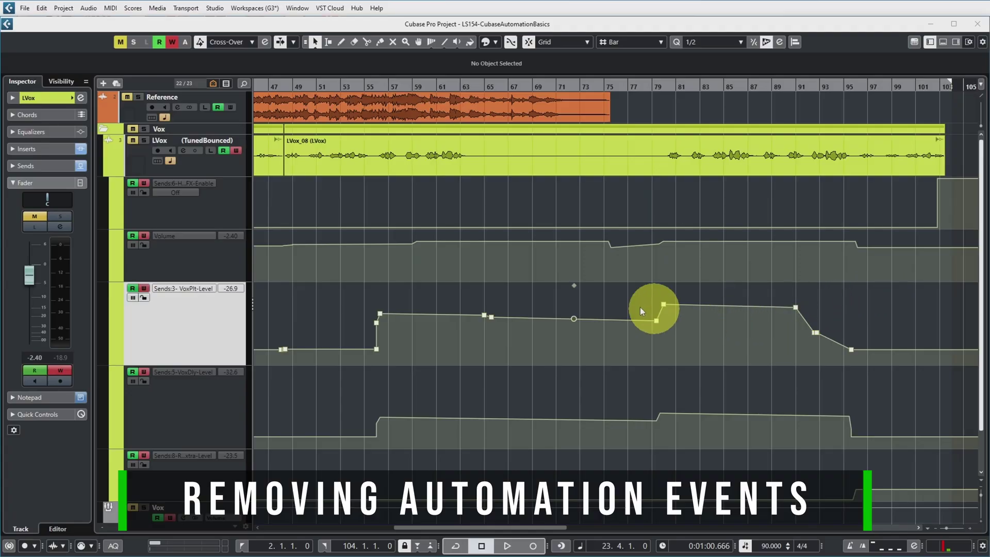
# - Delete the two VoxPlt-Level automation points between bars 79 and 80
pyautogui.moveTo(638, 292); pyautogui.dragTo(680, 336)
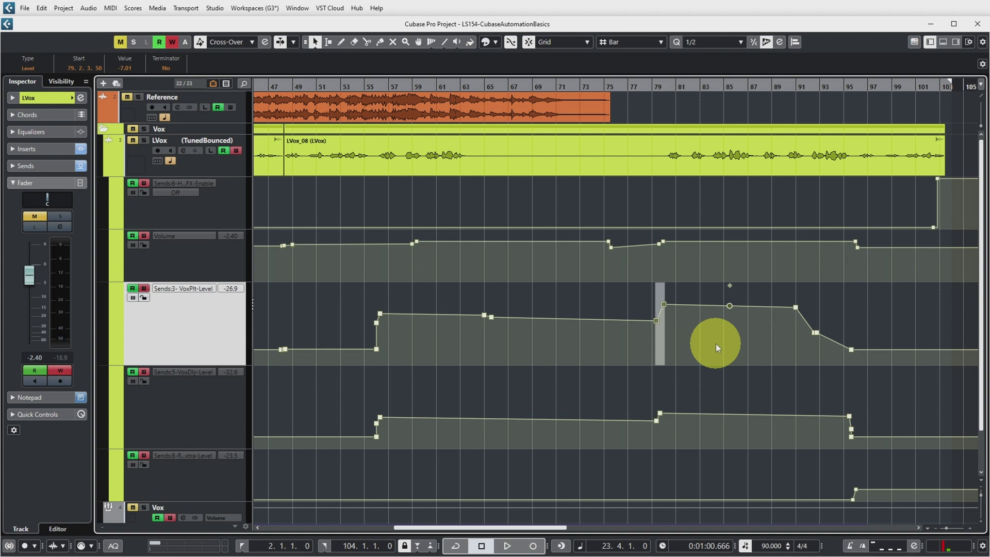
pyautogui.press('Delete')
# - Erase several automation points on the VoxPlt-Level lane between about bars 56 and 96 with the Erase tool
pyautogui.rightClick(826, 310)
pyautogui.click(854, 311)
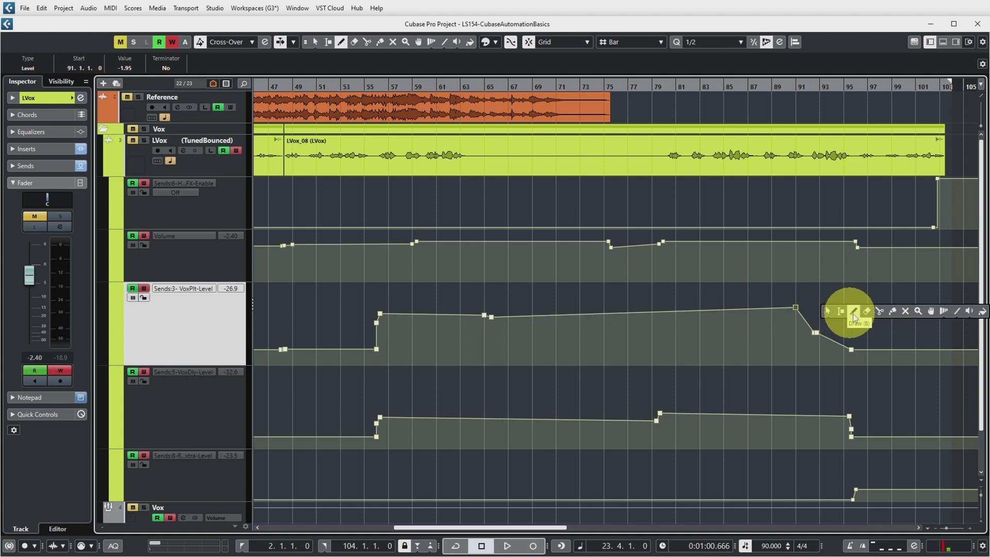
pyautogui.click(868, 311)
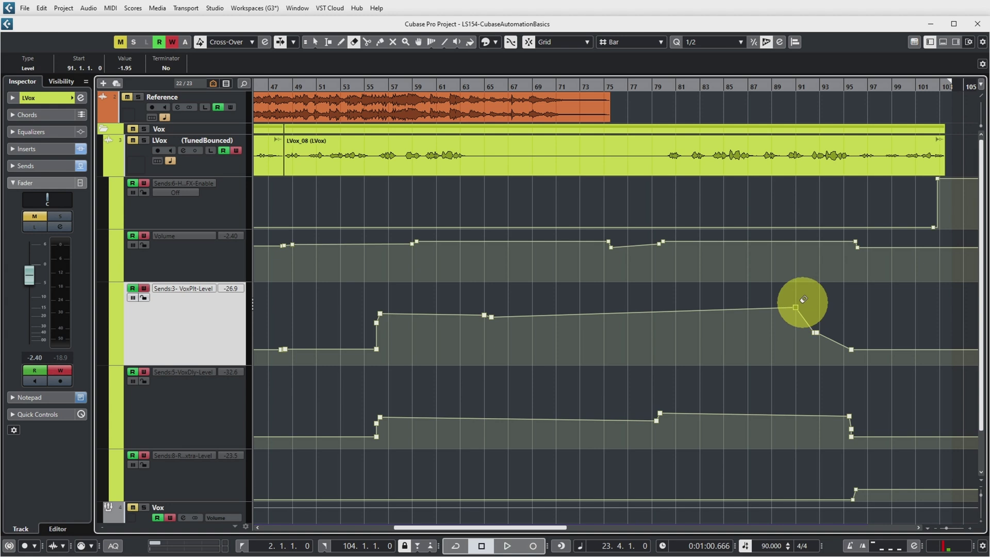
pyautogui.moveTo(800, 305)
pyautogui.mouseDown()
pyautogui.moveTo(484, 313)
pyautogui.moveTo(488, 322)
pyautogui.moveTo(479, 300)
pyautogui.moveTo(751, 299)
pyautogui.moveTo(855, 346)
pyautogui.moveTo(811, 332)
pyautogui.mouseUp()
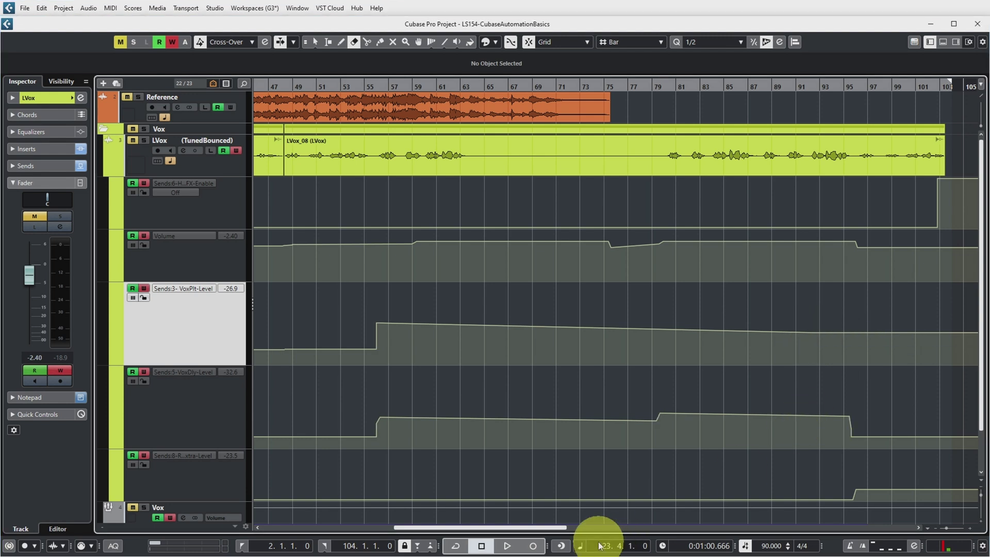
# - Remove the VoxPlt-Level send parameter and its automation lane from the LVox track, accepting that this cannot be undone
pyautogui.press('g')
pyautogui.press('g')
pyautogui.press('g')
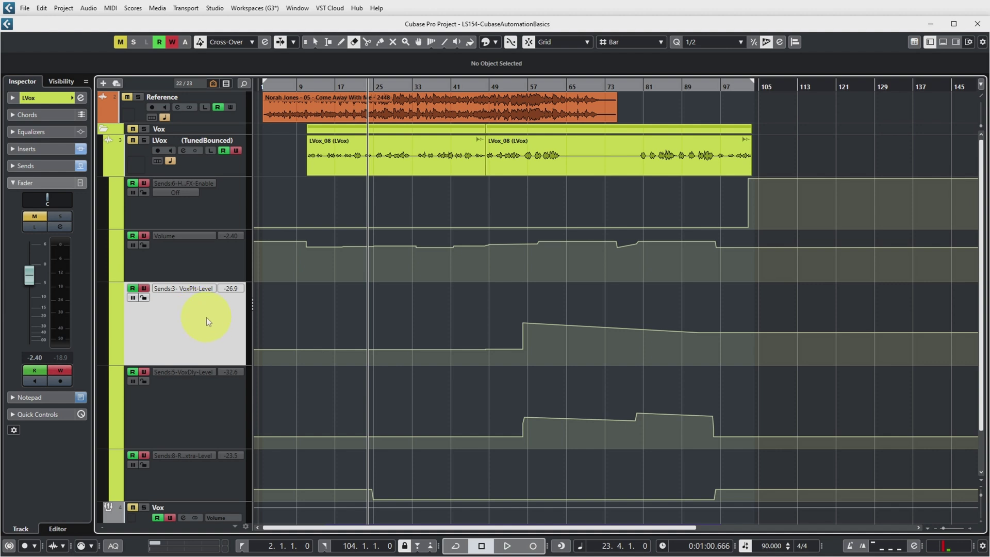
pyautogui.click(190, 289)
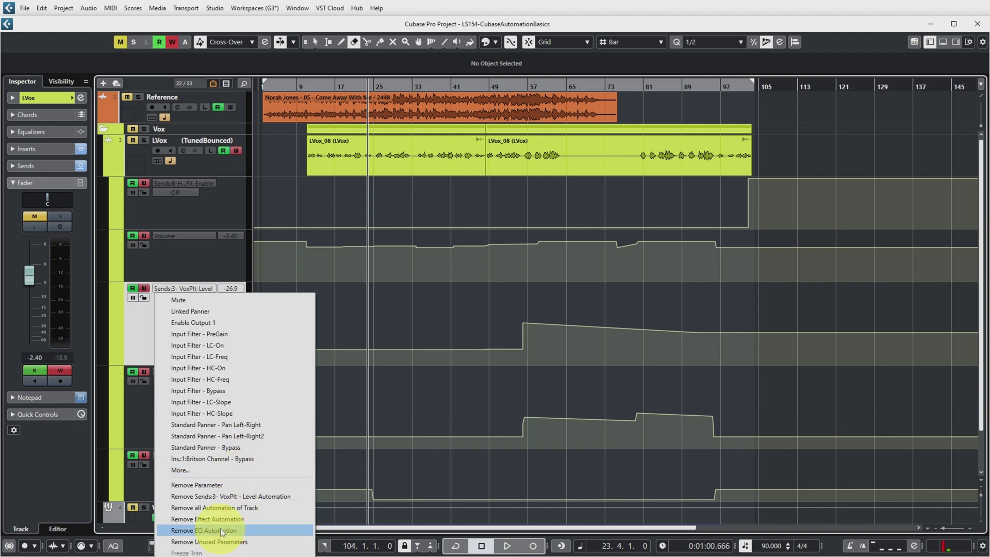
pyautogui.click(218, 485)
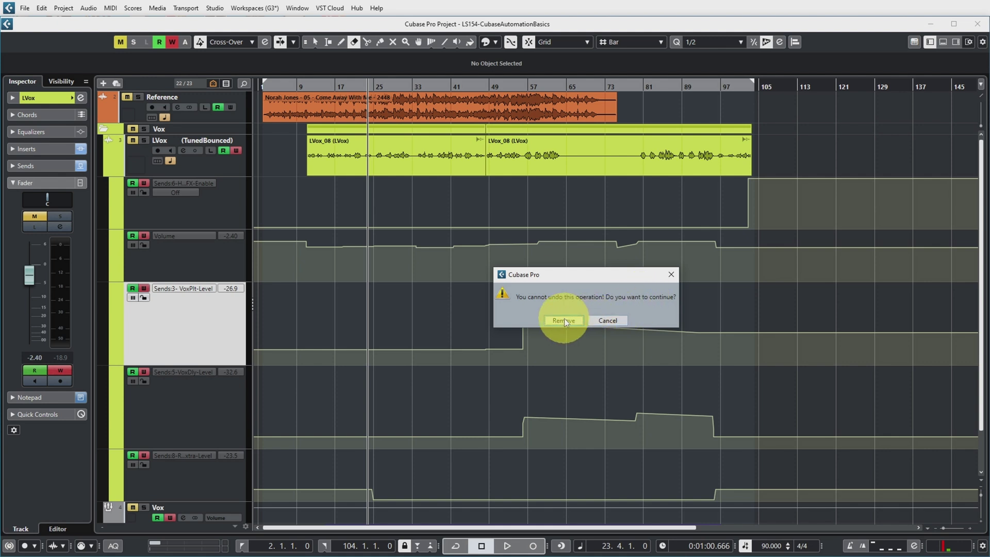
pyautogui.click(563, 320)
# - Remove the LVox track's entire Volume automation, and undo the removal
pyautogui.click(215, 335)
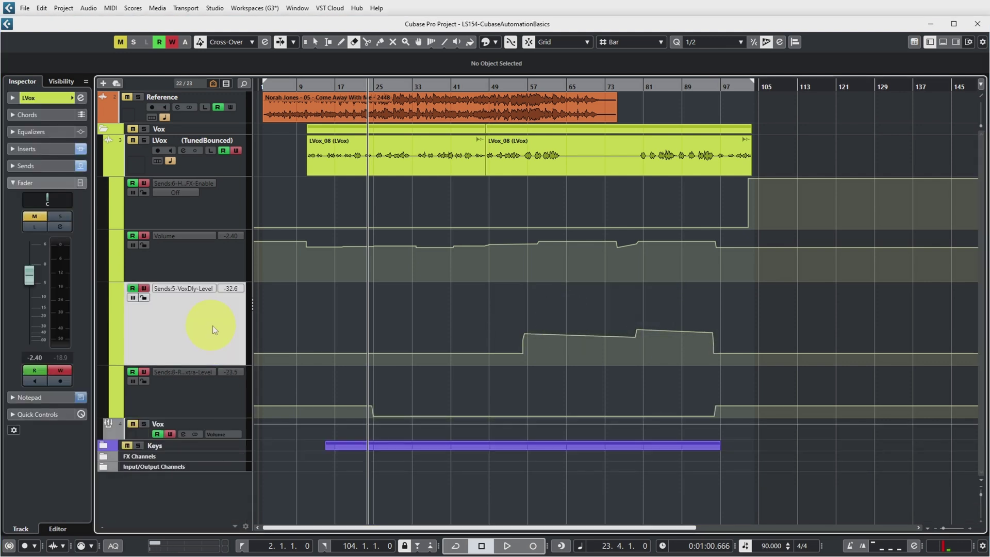
pyautogui.click(233, 325)
pyautogui.click(215, 323)
pyautogui.click(205, 310)
pyautogui.click(177, 236)
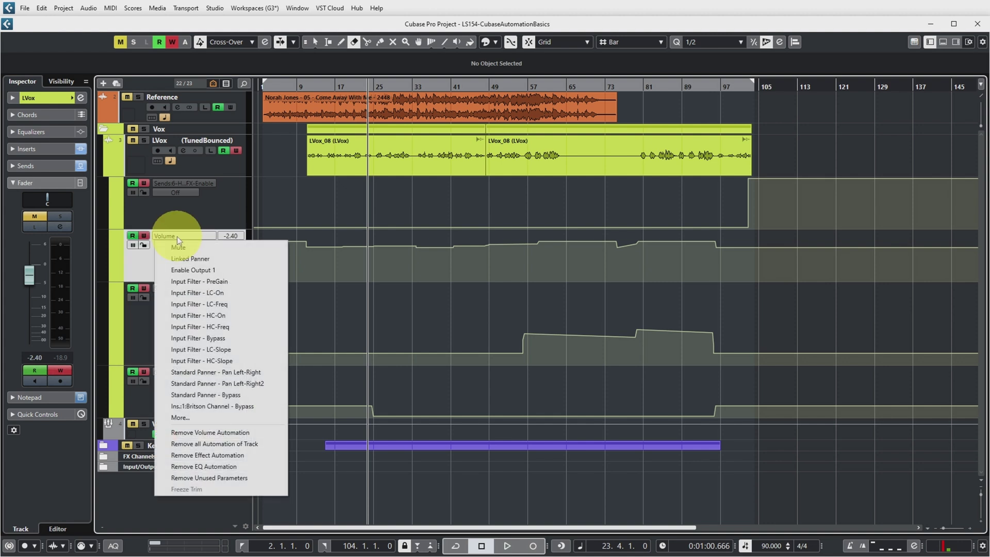
pyautogui.click(209, 432)
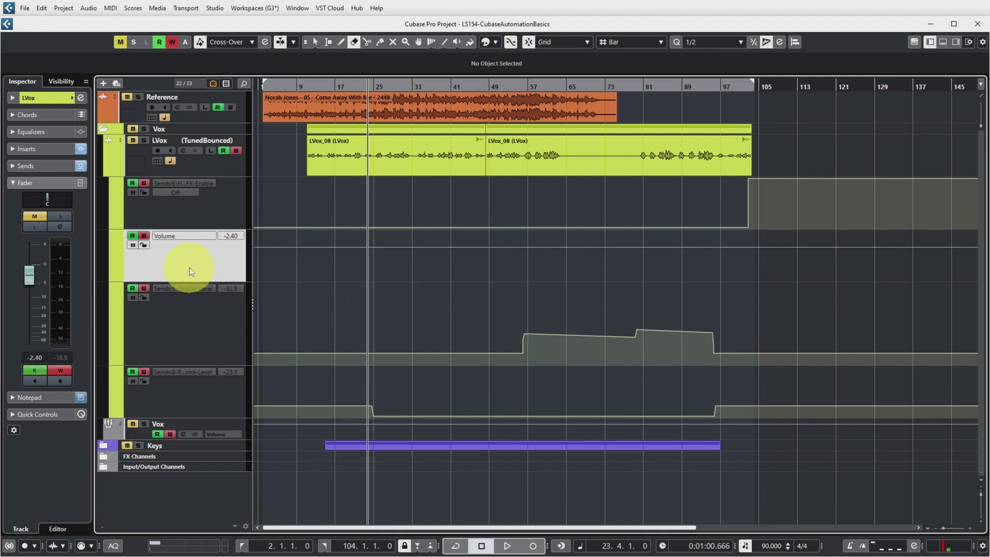
pyautogui.click(200, 249)
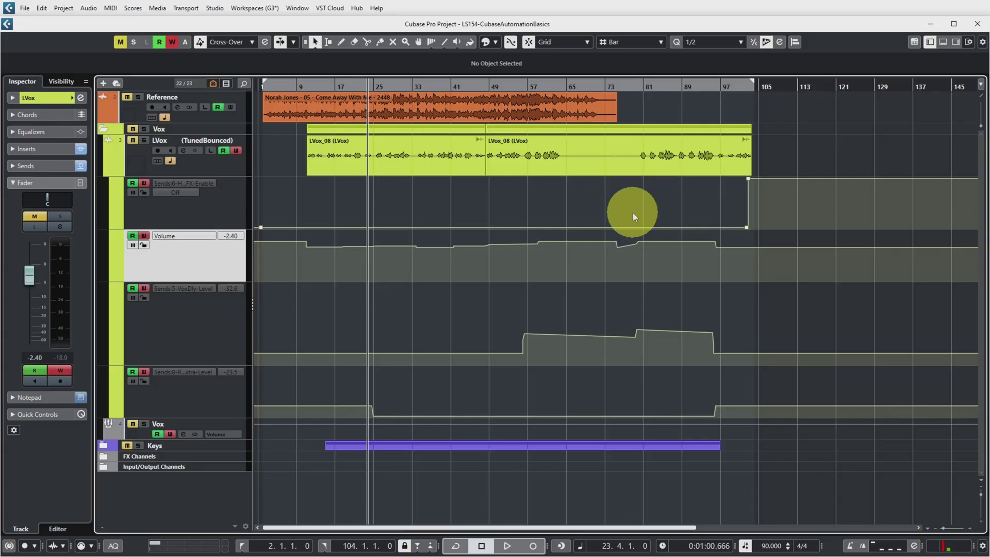
# - Move the second LVox audio event together with its automation so it starts at bar 61
pyautogui.click(588, 162)
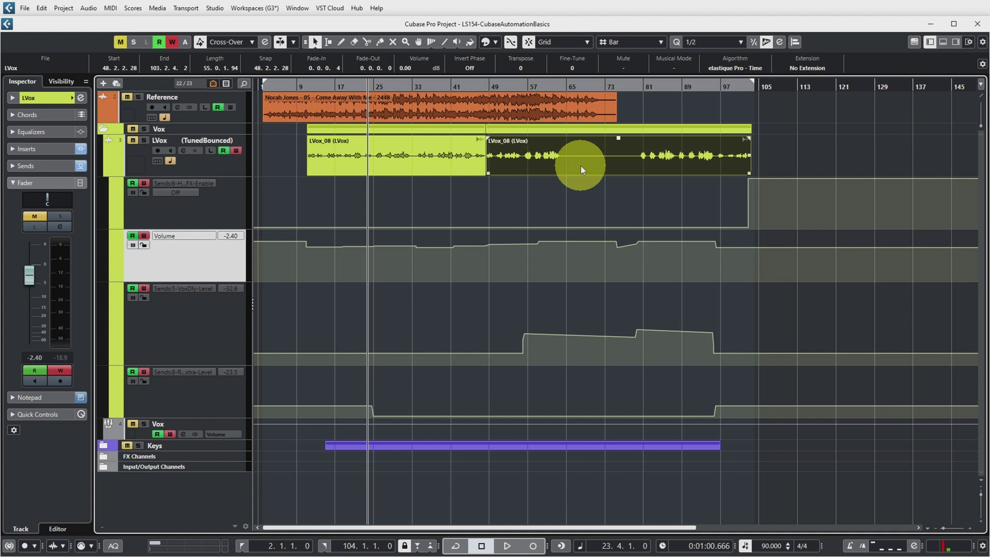
pyautogui.moveTo(580, 166); pyautogui.dragTo(694, 172)
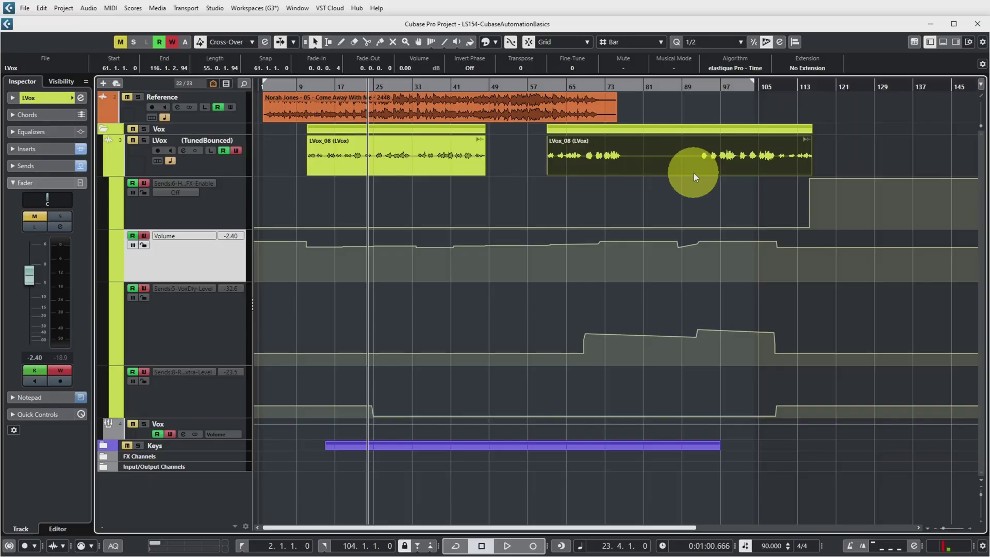
pyautogui.click(638, 239)
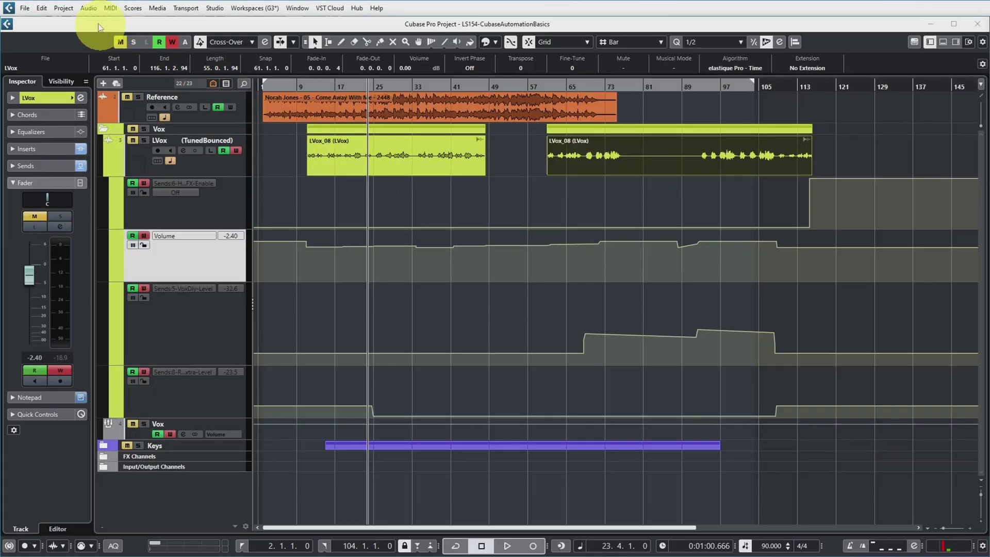
# - Turn off Automation Follows Events and try shifting the second LVox event without its automation
pyautogui.click(42, 8)
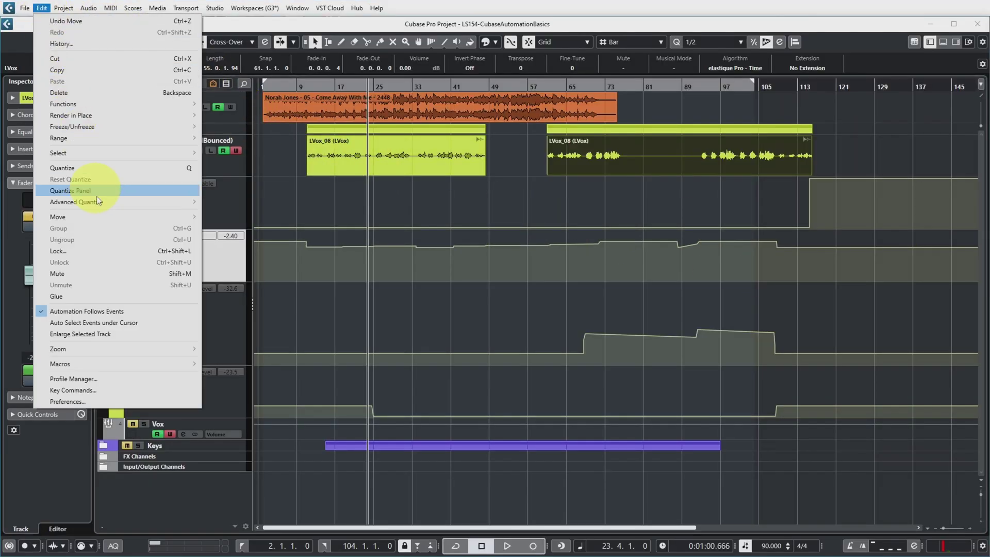
pyautogui.click(81, 310)
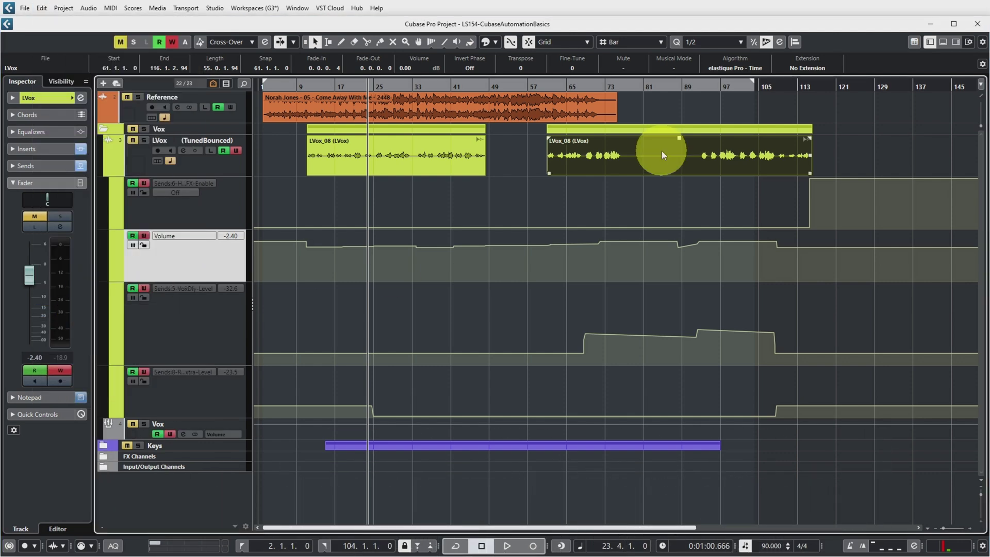
pyautogui.moveTo(666, 150)
pyautogui.mouseDown()
pyautogui.moveTo(731, 155)
pyautogui.moveTo(664, 155)
pyautogui.moveTo(678, 155)
pyautogui.mouseUp()
# - Turn Automation Follows Events back on and move the second LVox event with its automation to start at about bar 60
pyautogui.click(42, 7)
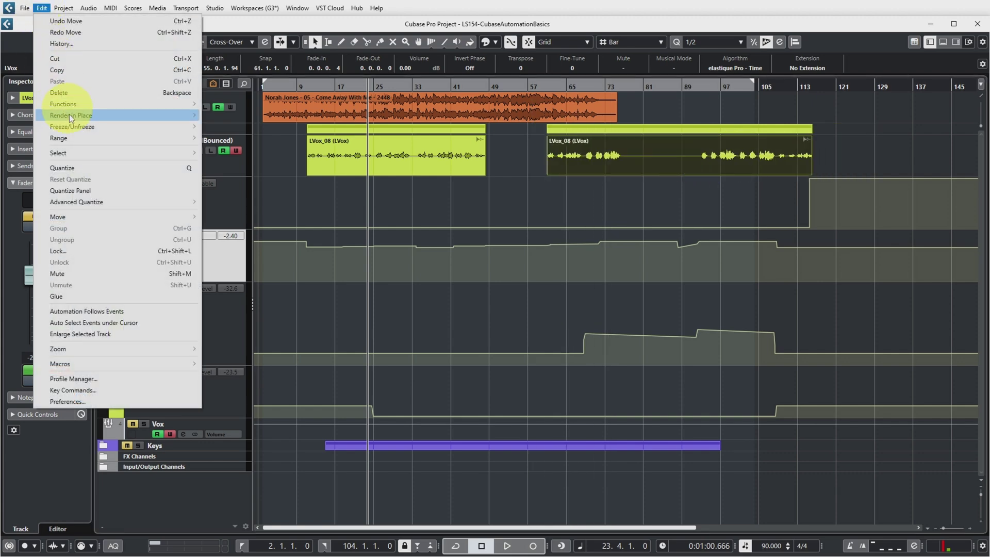
pyautogui.click(98, 310)
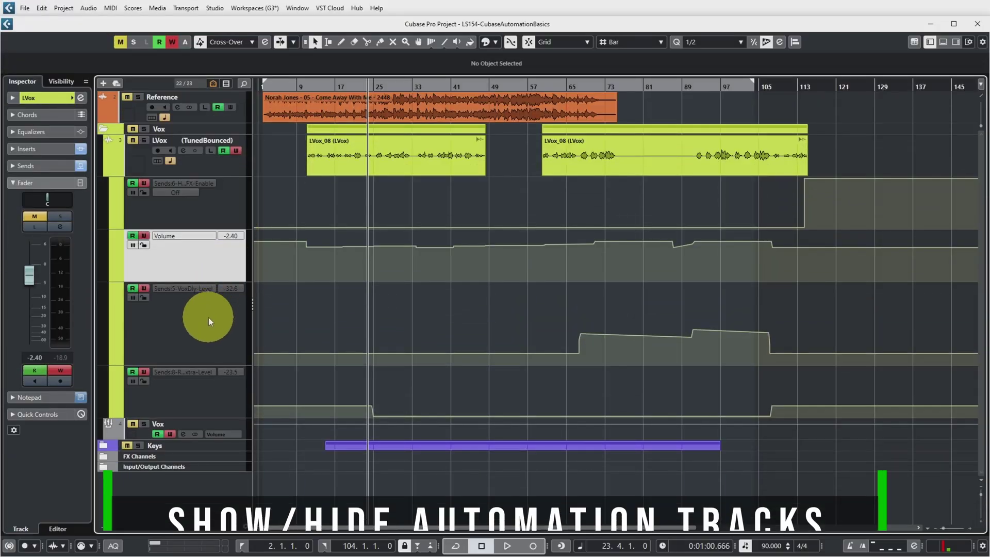
# - Hide the LVox track's automation lanes, show them again and hide them once more
pyautogui.click(209, 319)
pyautogui.click(206, 376)
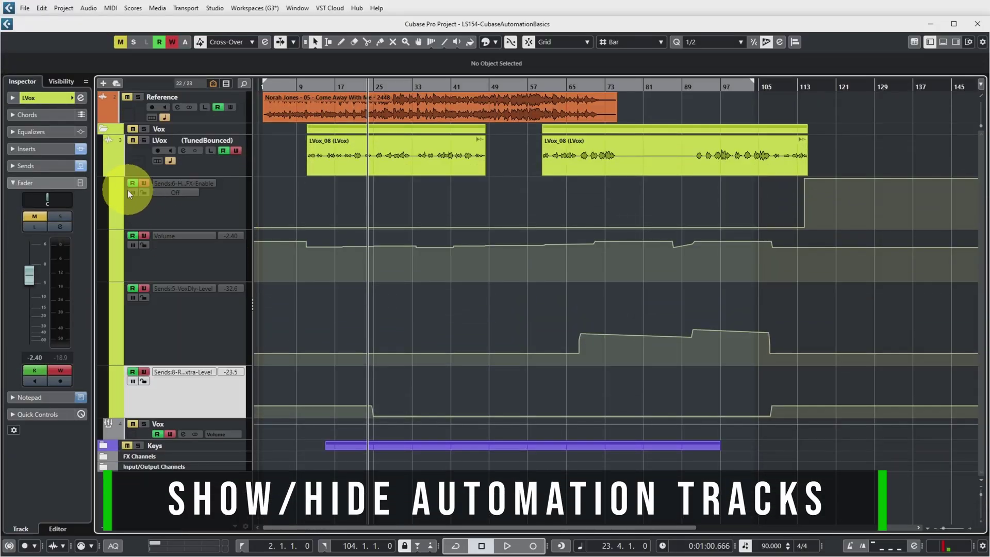
pyautogui.click(107, 172)
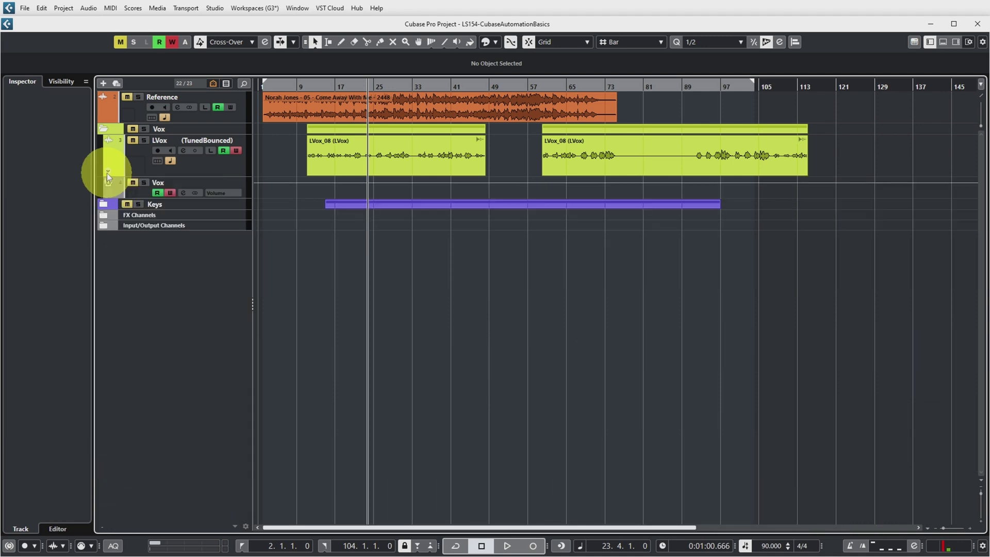
pyautogui.click(108, 170)
pyautogui.click(108, 169)
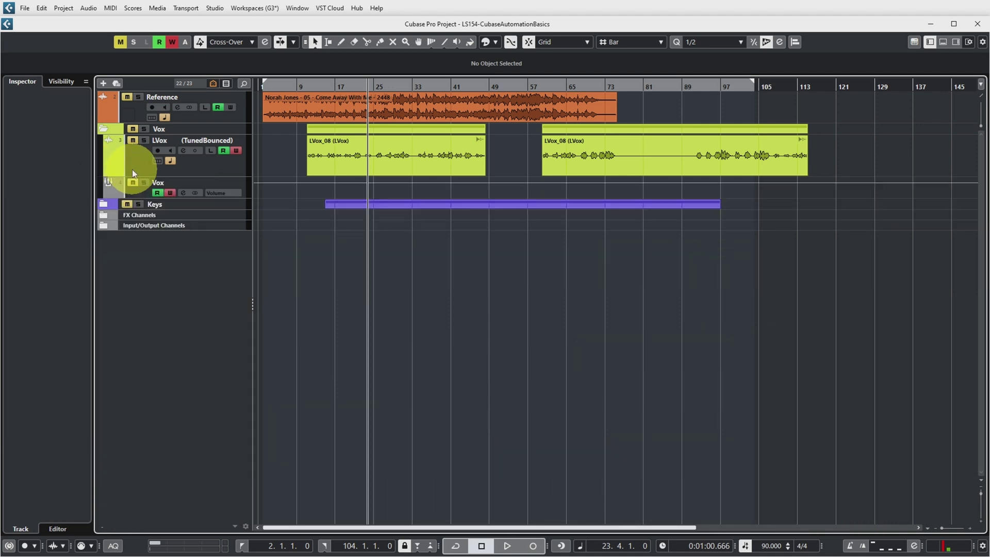
# - Display the LVox automation lanes with the Show Automation command, hide them and display them again
pyautogui.rightClick(132, 169)
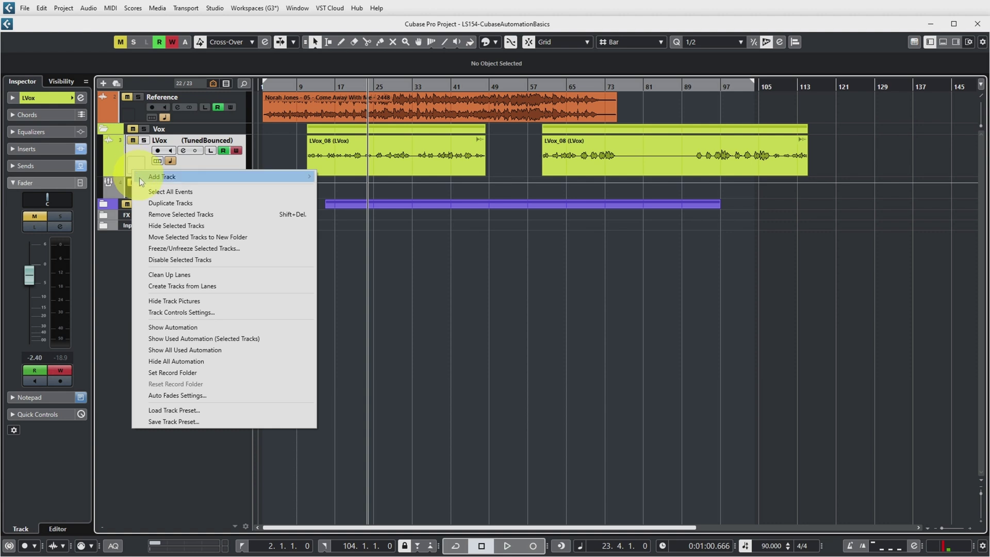
pyautogui.click(181, 327)
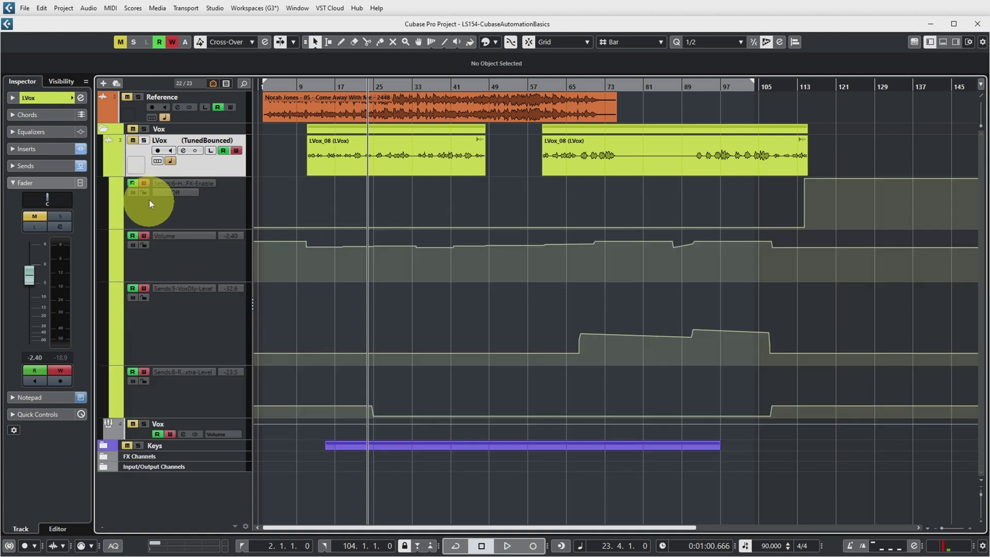
pyautogui.rightClick(133, 172)
pyautogui.click(179, 327)
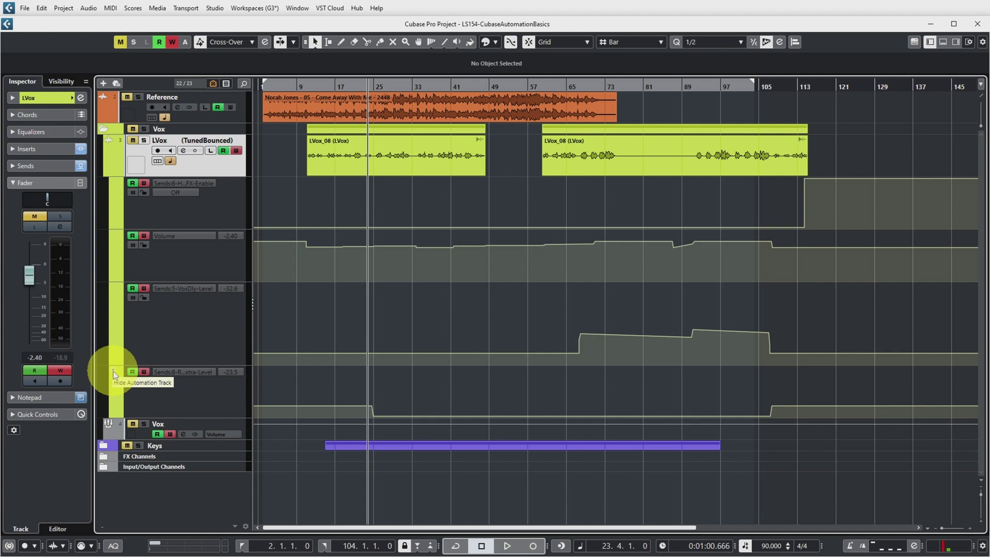
# - Hide the last send-level lane, the VoxDly-Level lane and the FX-Enable lane of the LVox track individually
pyautogui.click(112, 370)
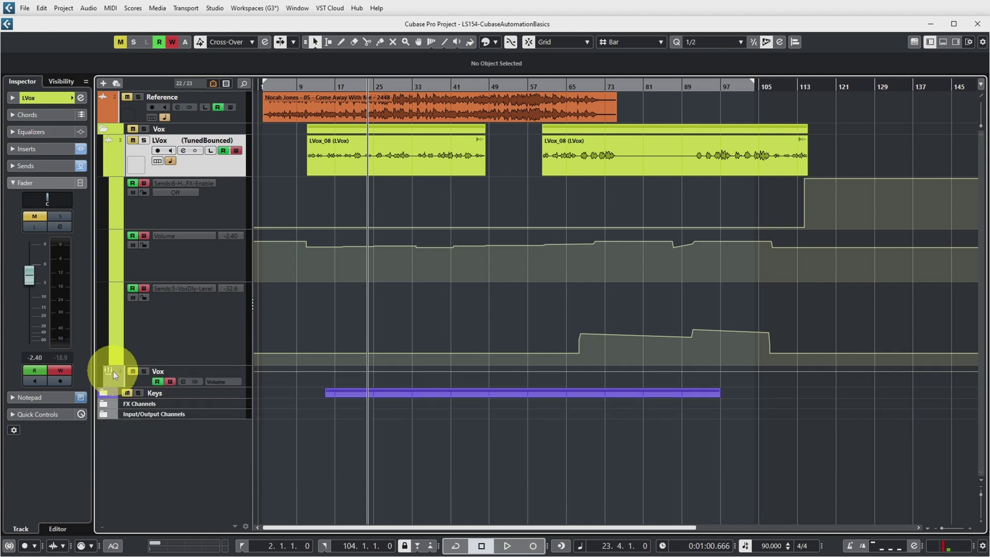
pyautogui.click(113, 287)
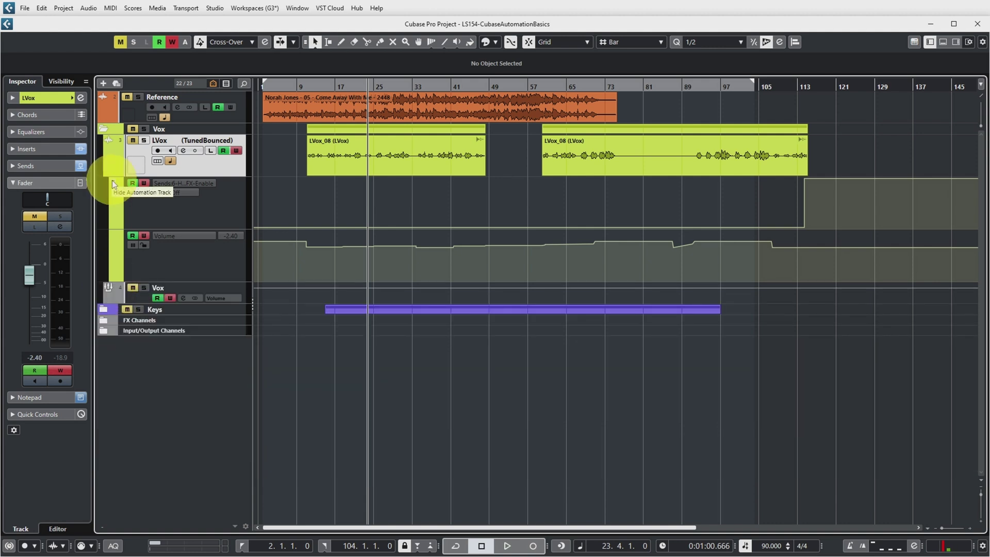
pyautogui.click(110, 181)
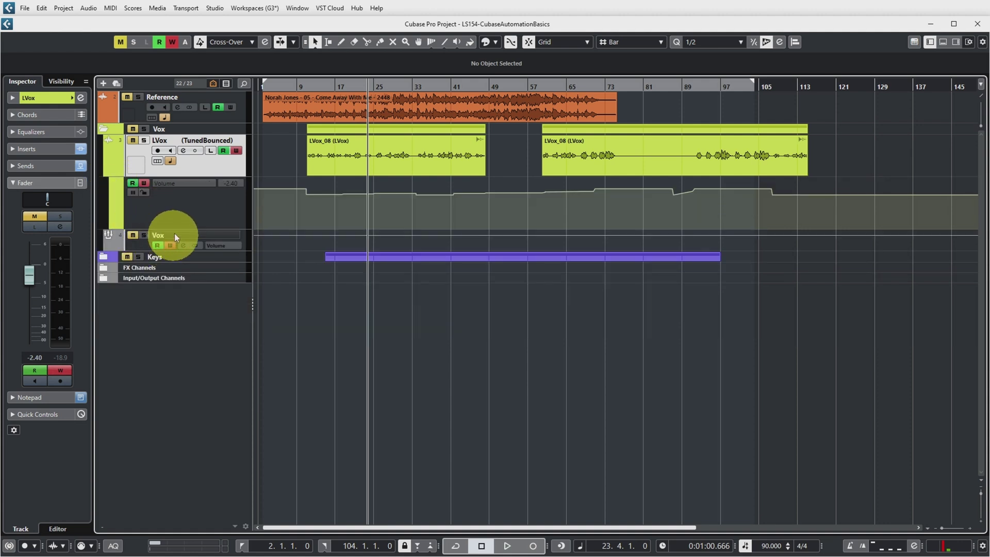
# - Toggle the remaining Volume lane's visibility and show all used automation for the selected LVox track
pyautogui.click(110, 179)
pyautogui.click(109, 172)
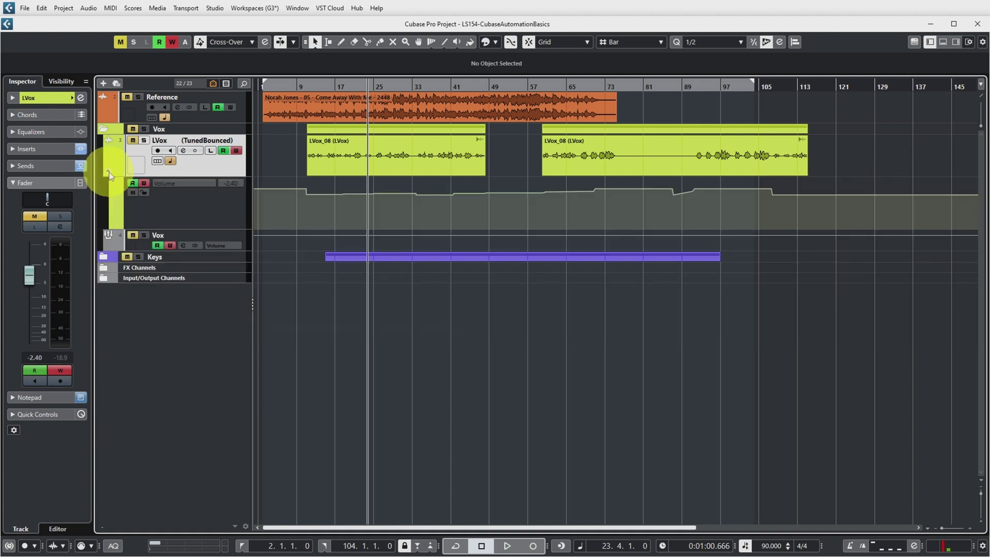
pyautogui.click(109, 171)
pyautogui.click(109, 172)
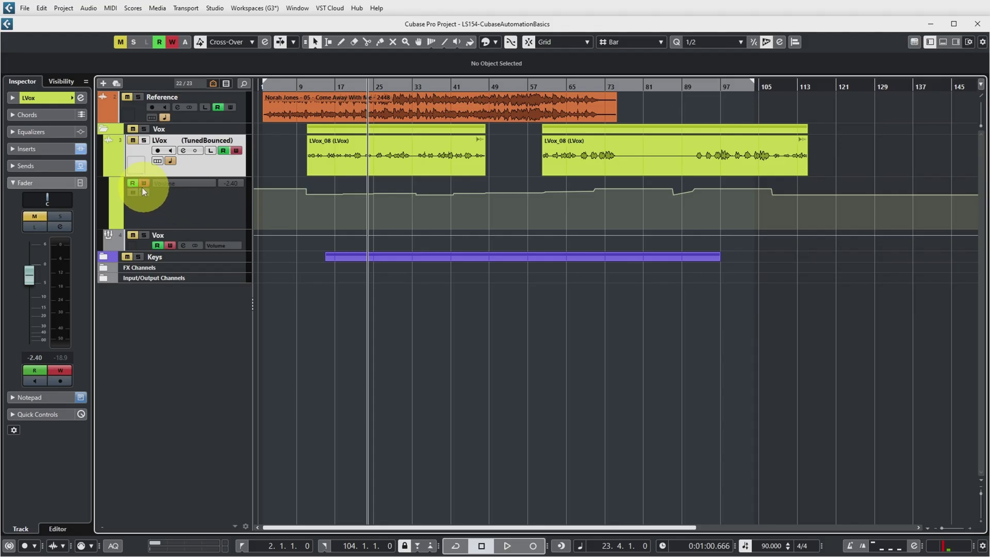
pyautogui.rightClick(115, 165)
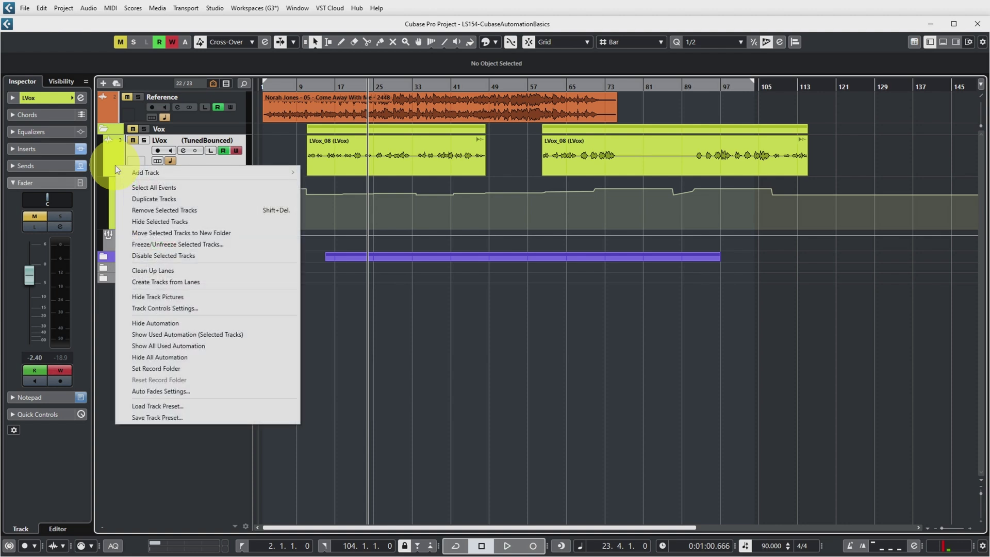
pyautogui.click(191, 333)
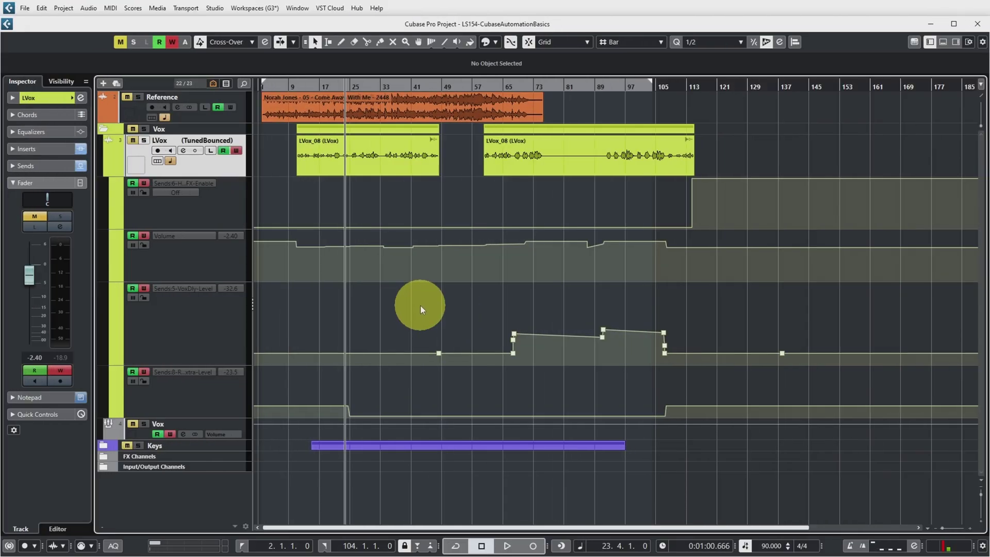
# - Delete all VoxDly-Level automation points and remove the unused automation parameters from the LVox track
pyautogui.moveTo(419, 305); pyautogui.dragTo(834, 365)
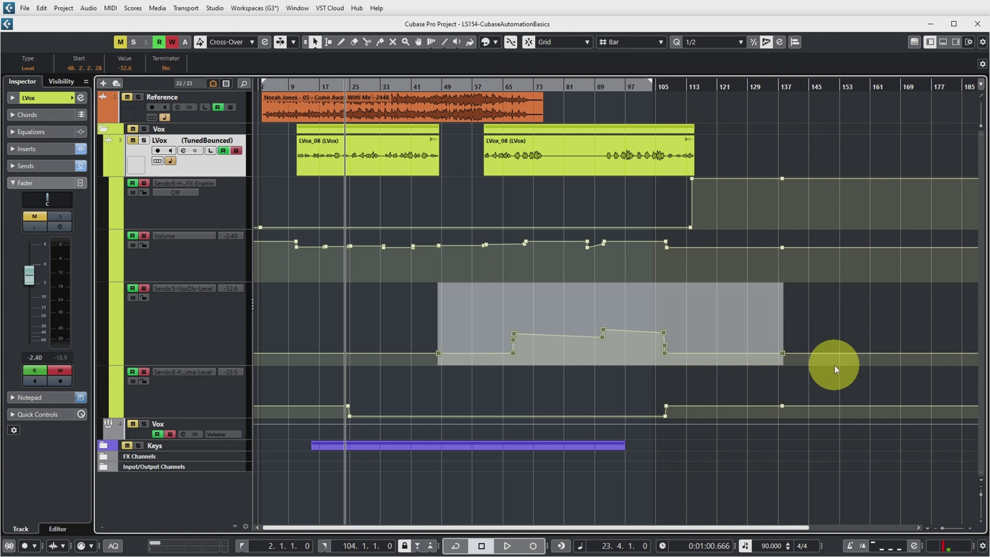
pyautogui.press('Delete')
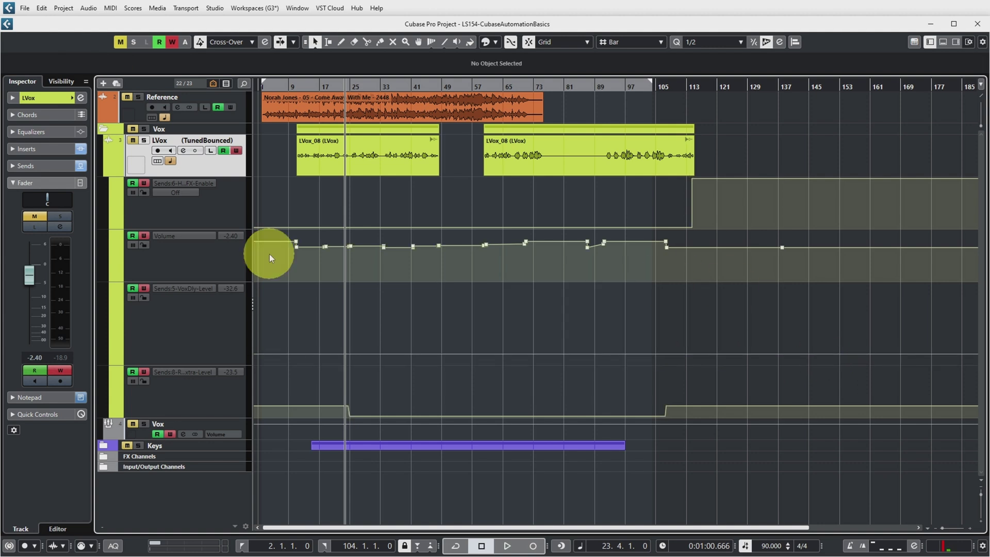
pyautogui.click(177, 236)
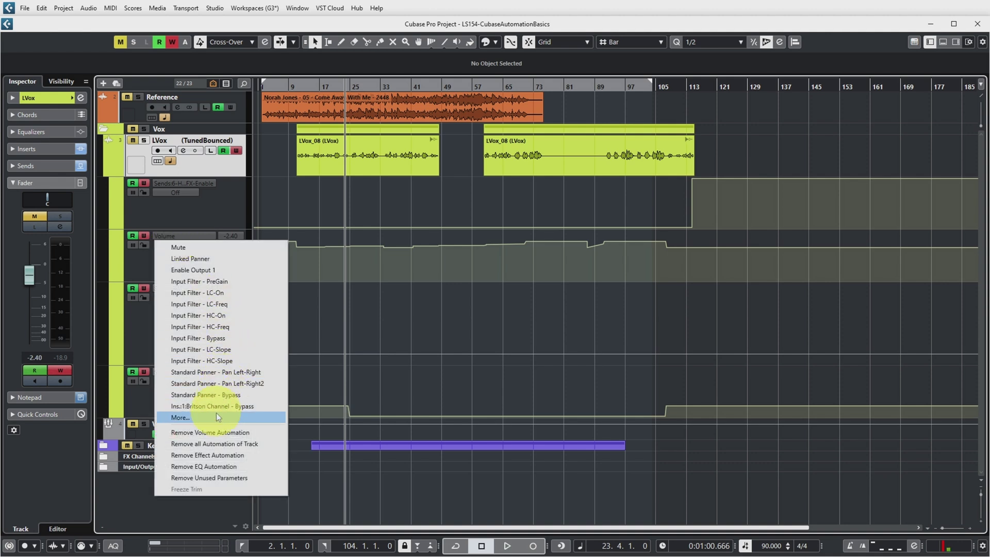
pyautogui.click(204, 477)
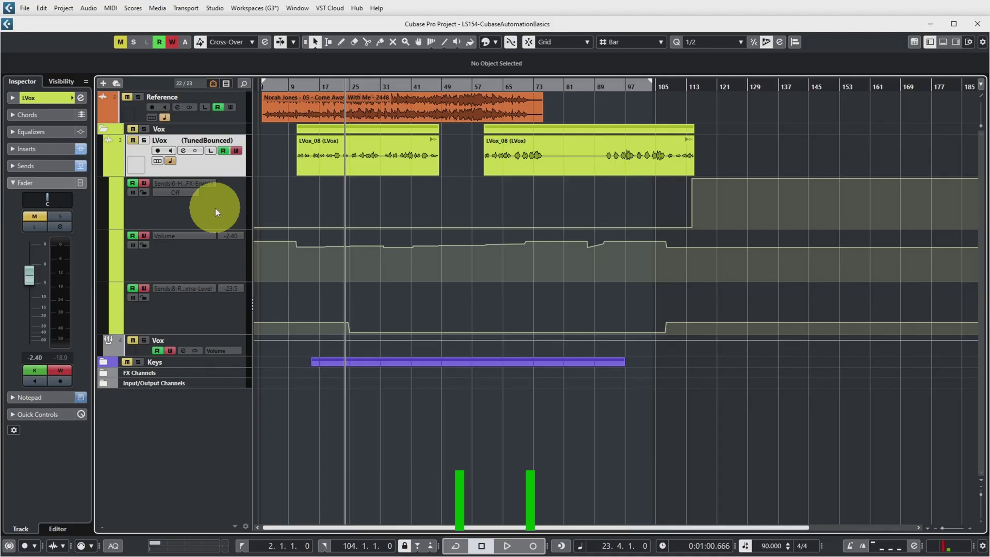
# - Mute the Volume automation of the LVox track
pyautogui.click(181, 209)
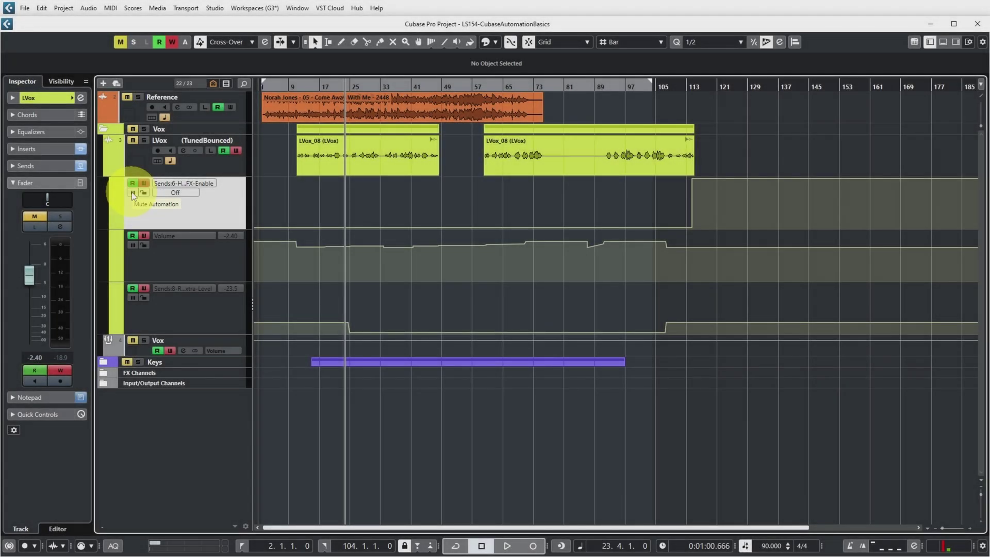
pyautogui.click(132, 245)
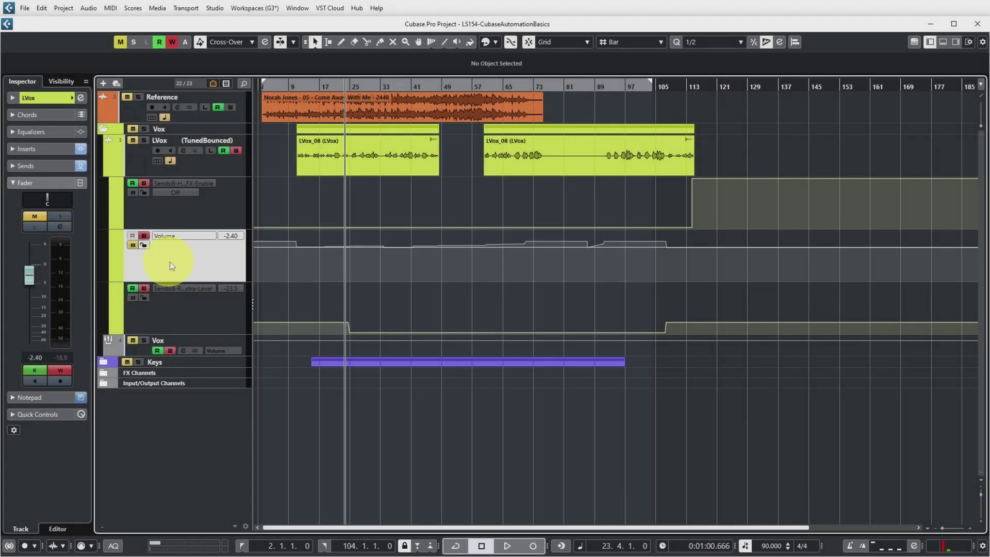